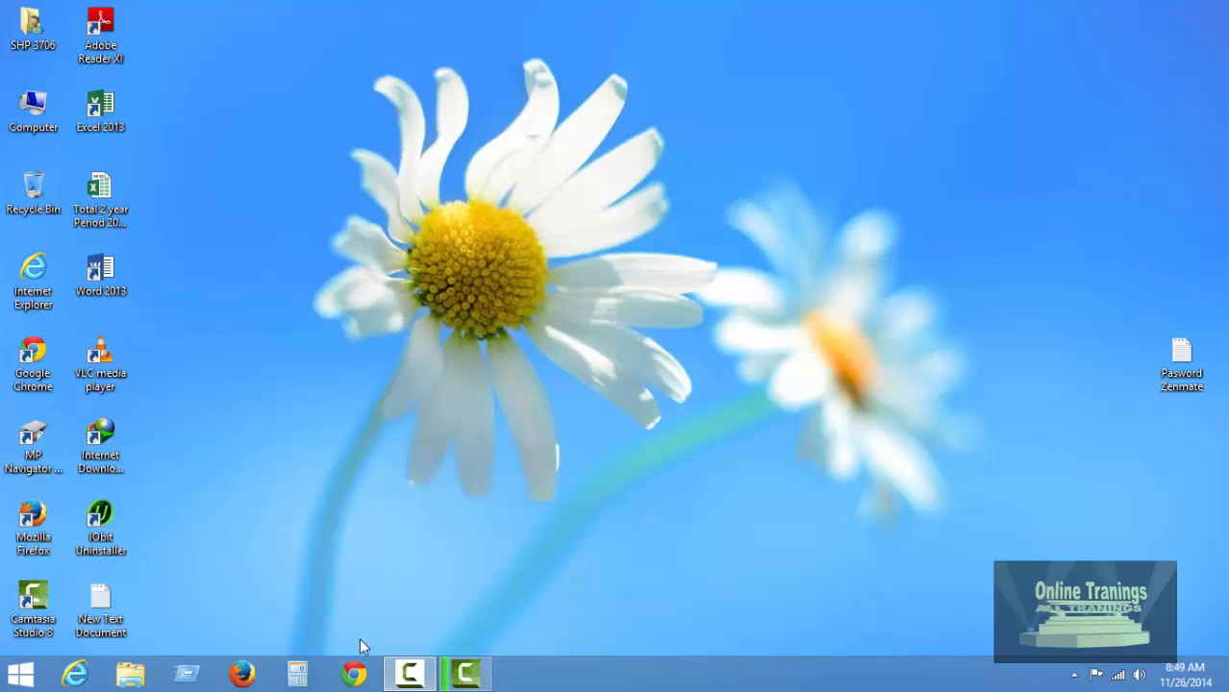
Open Tumblr in Google Chrome and try to log out of the signed-in account
click(356, 675)
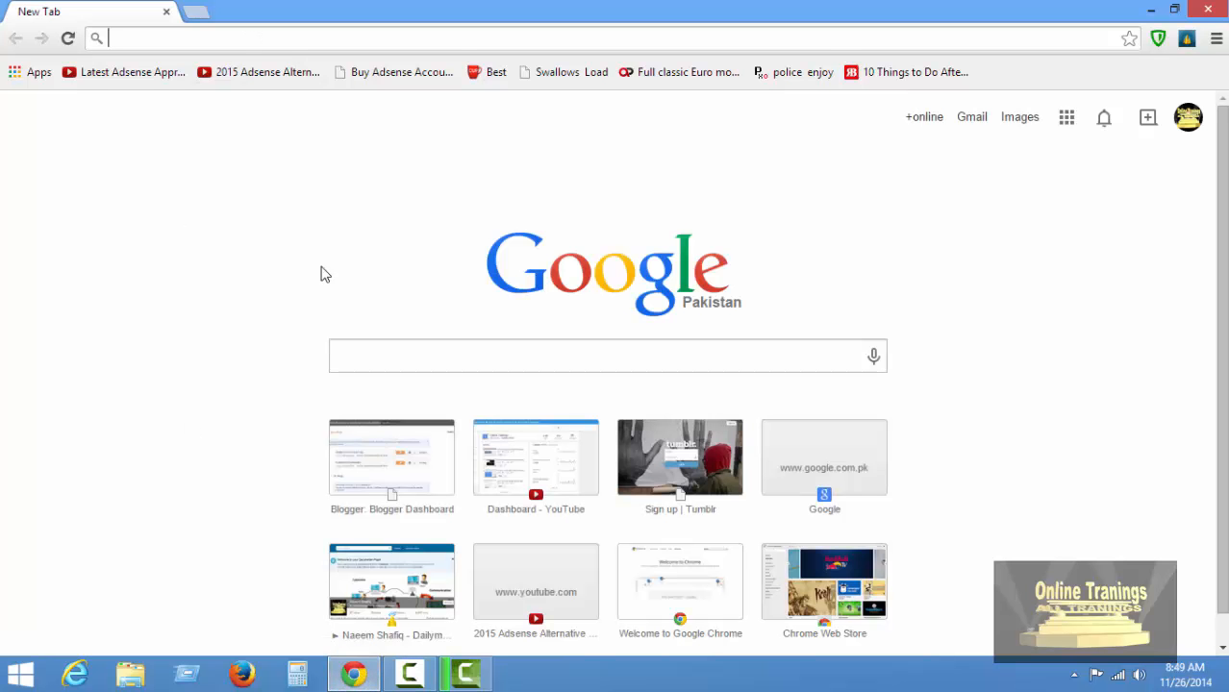
click(643, 480)
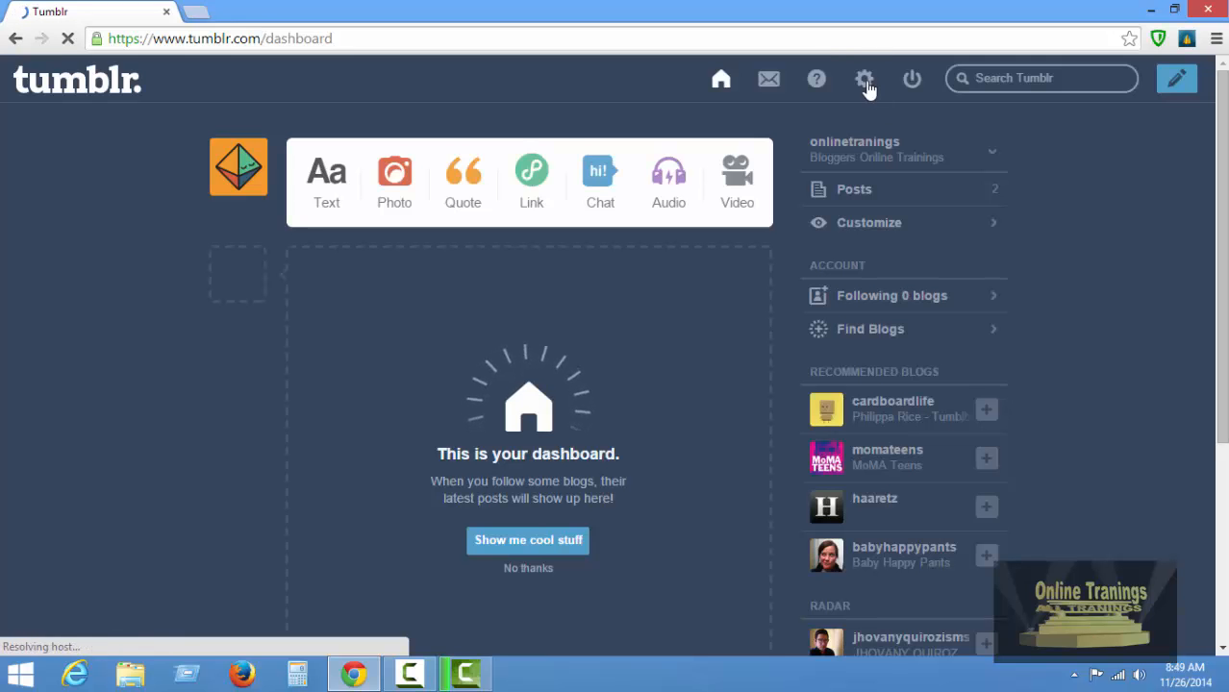
click(912, 83)
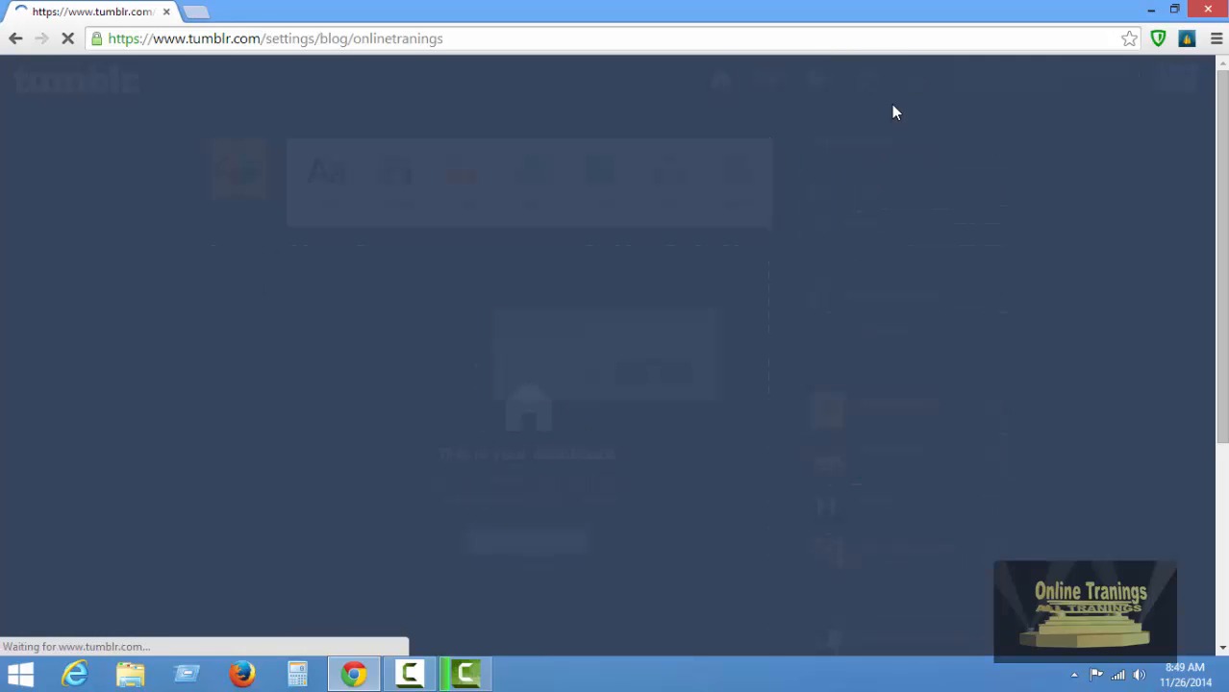
click(630, 373)
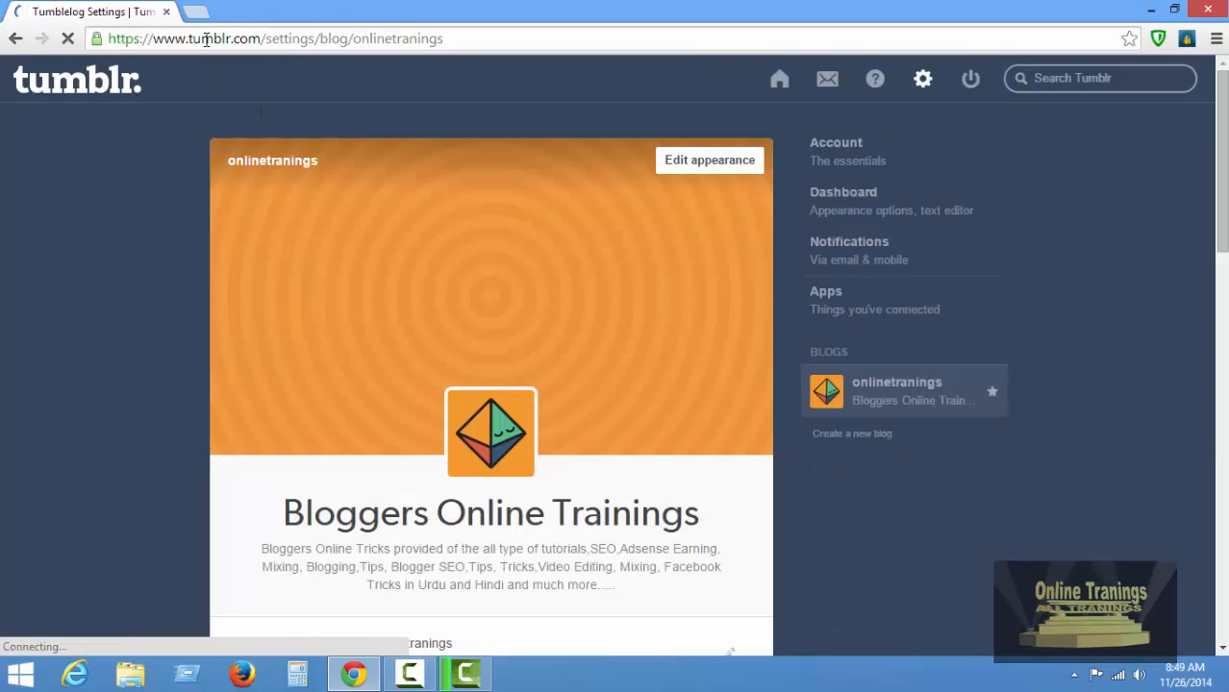
Load tumblr.com in a new browser tab replacing the current one, and log out of the account
click(196, 11)
click(165, 11)
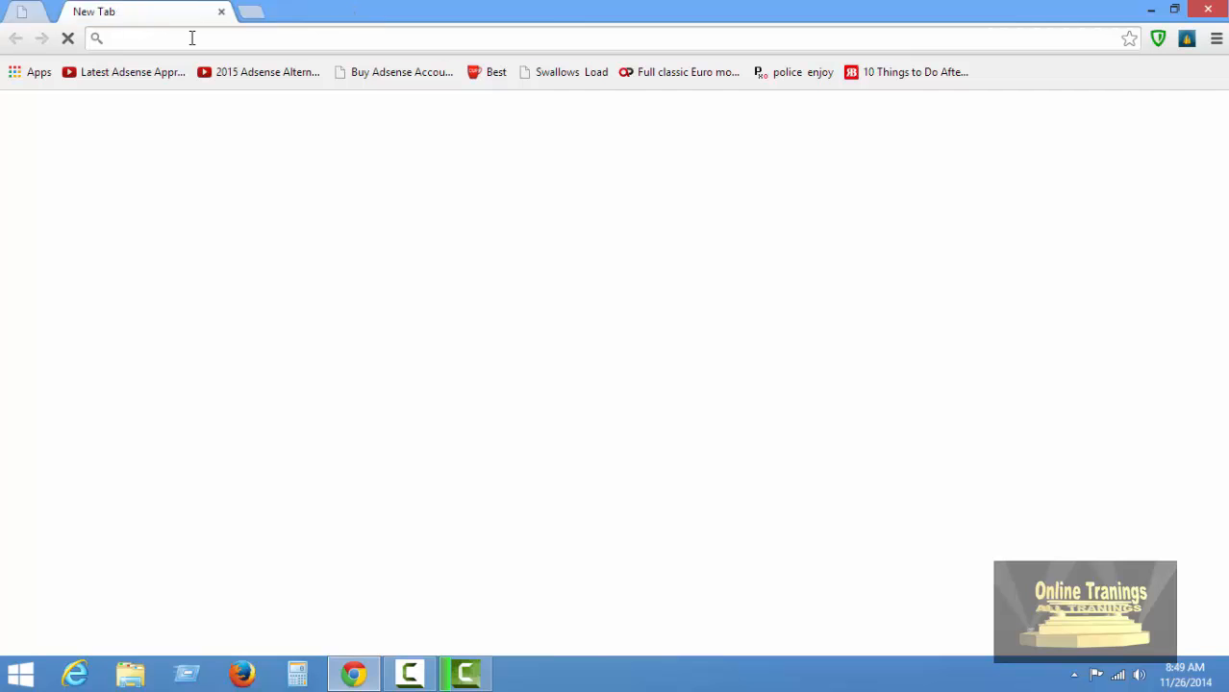
text(tumb)
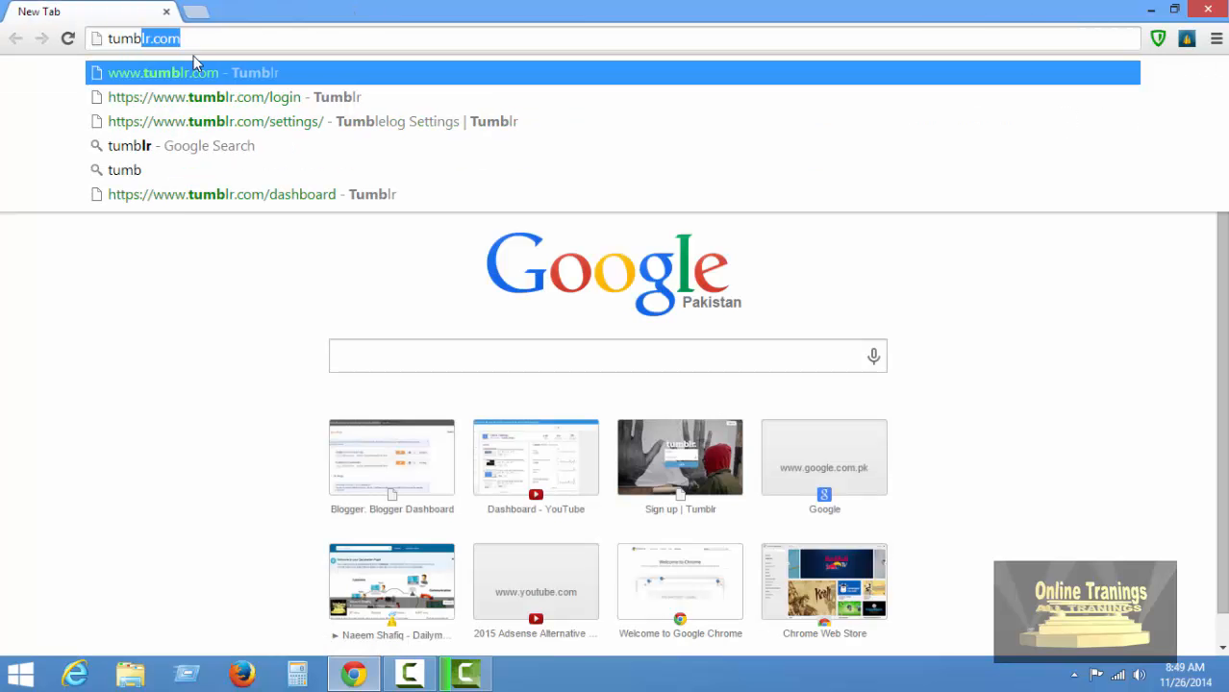
key(Return)
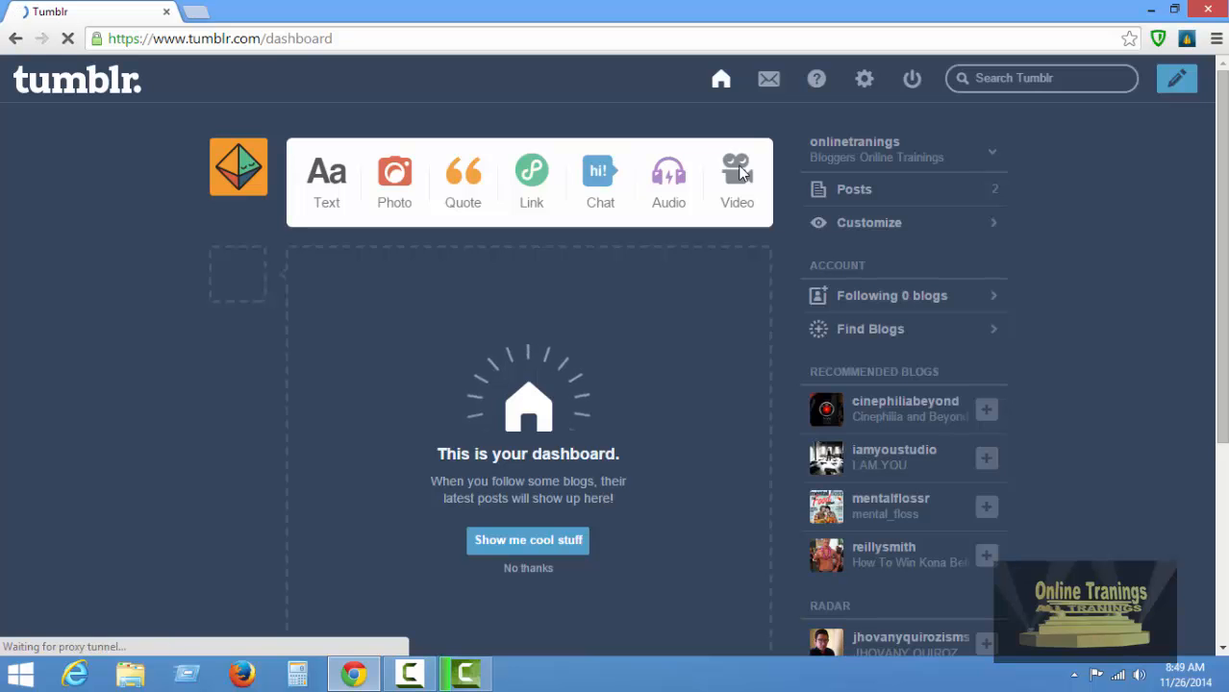
click(911, 80)
click(641, 367)
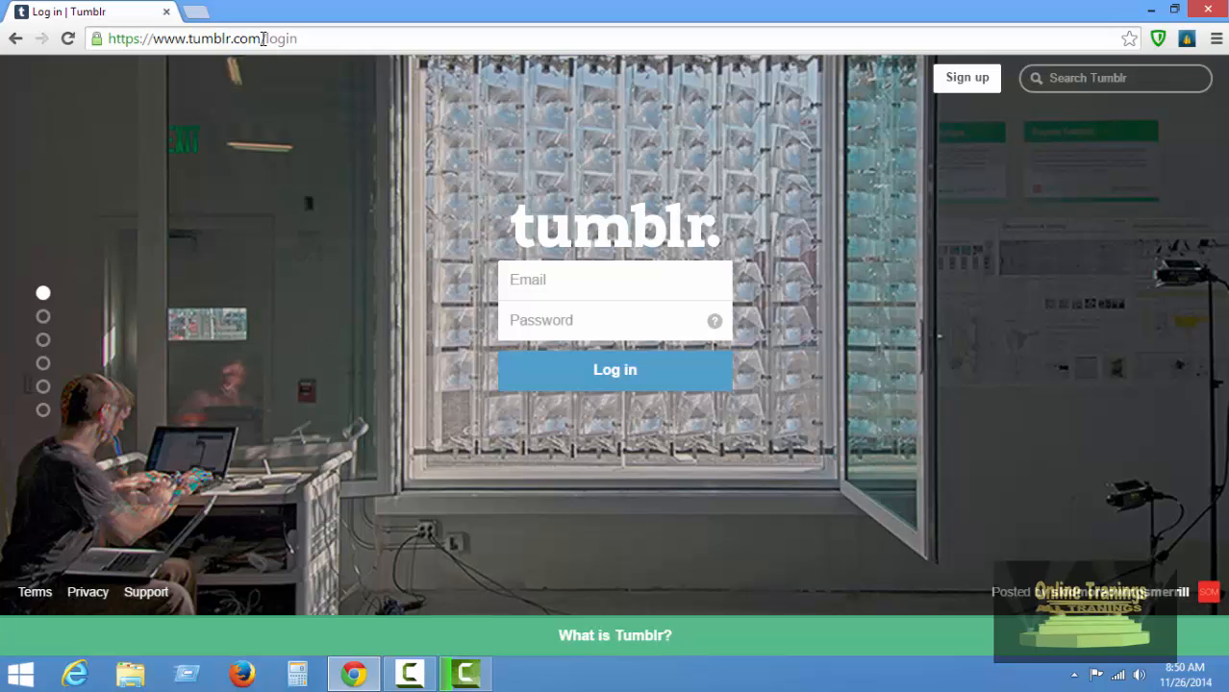
double_click(274, 39)
key(BackSpace)
key(Return)
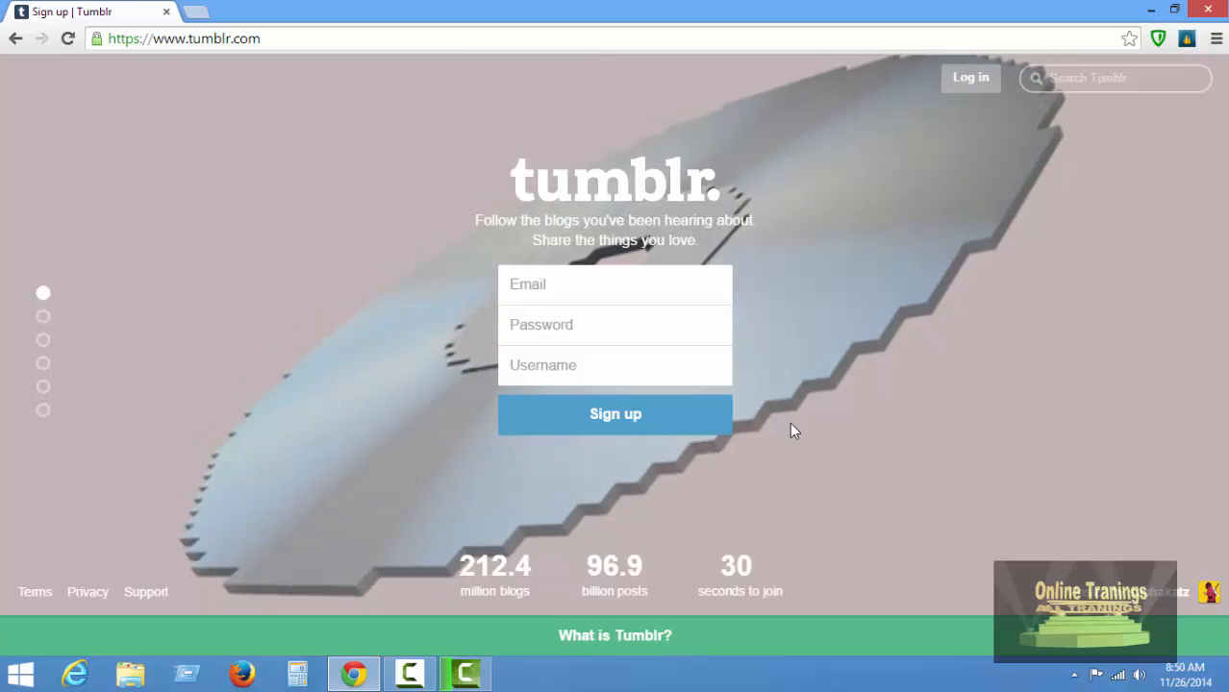
click(41, 318)
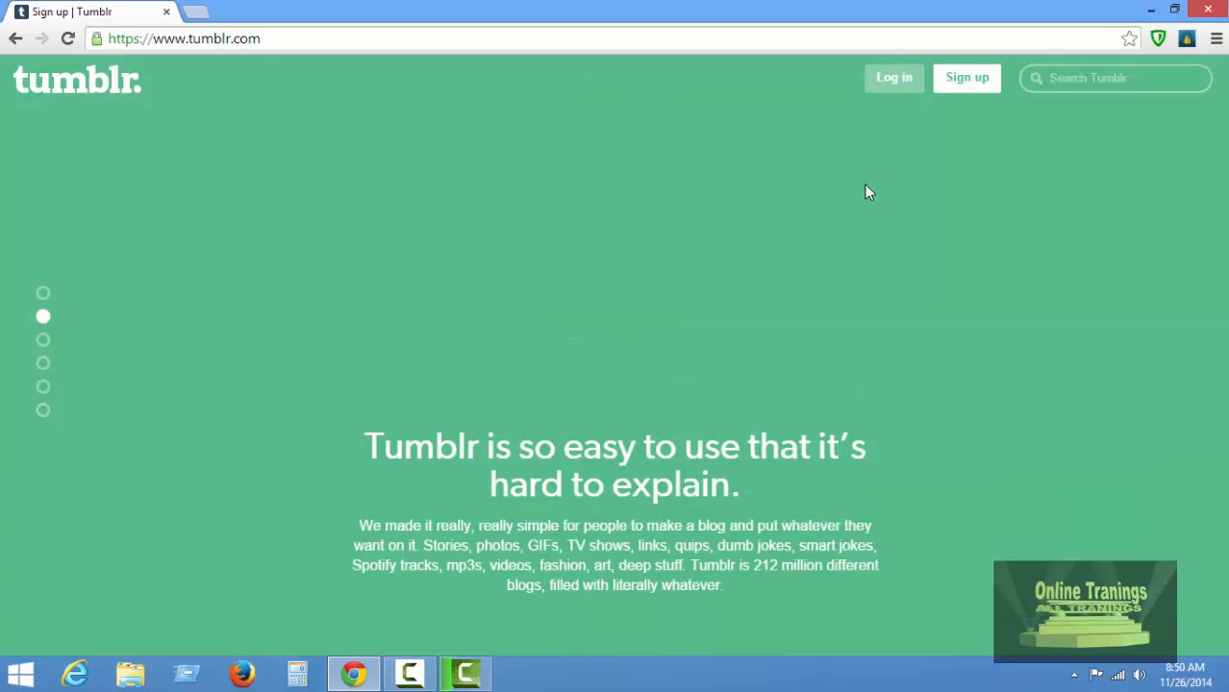
Log in to Tumblr with the saved account e-mail and the account password
click(894, 81)
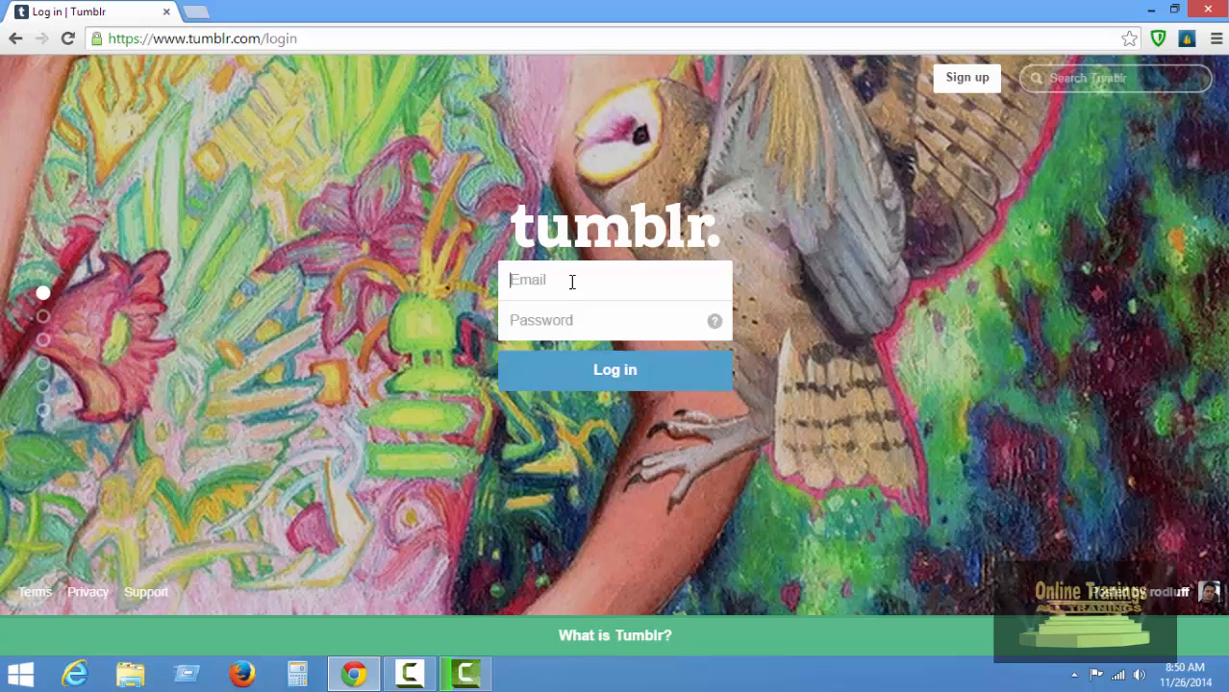
click(572, 281)
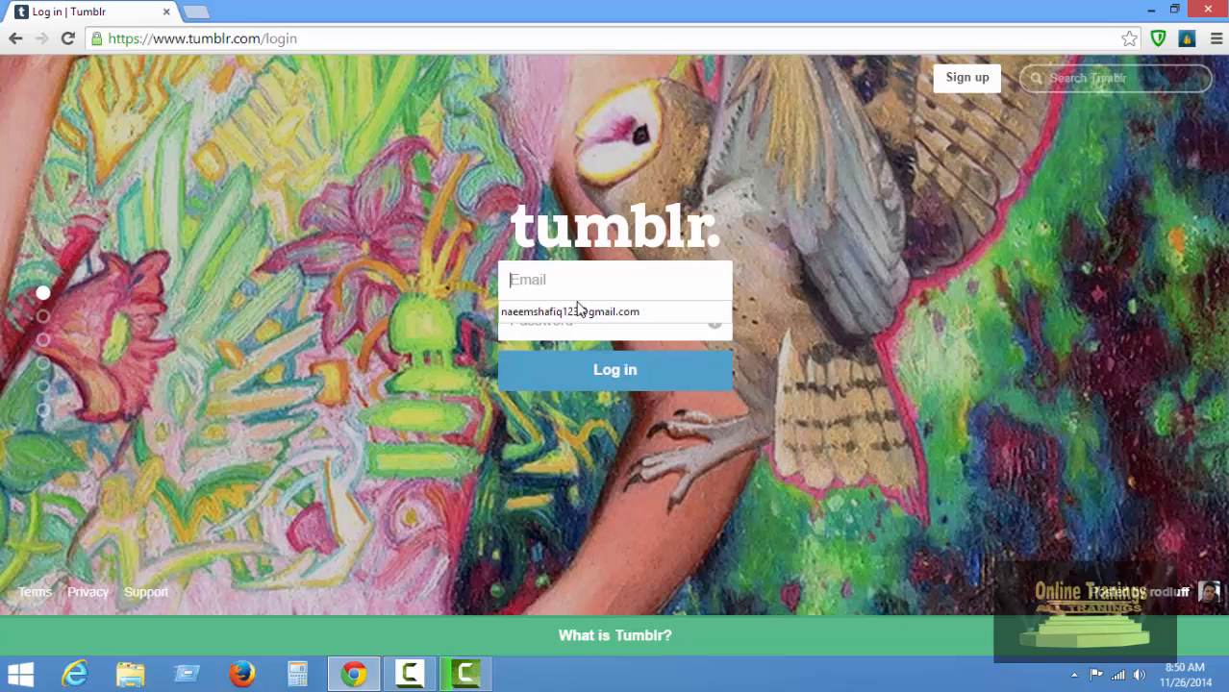
click(576, 310)
click(579, 332)
text(•••••)
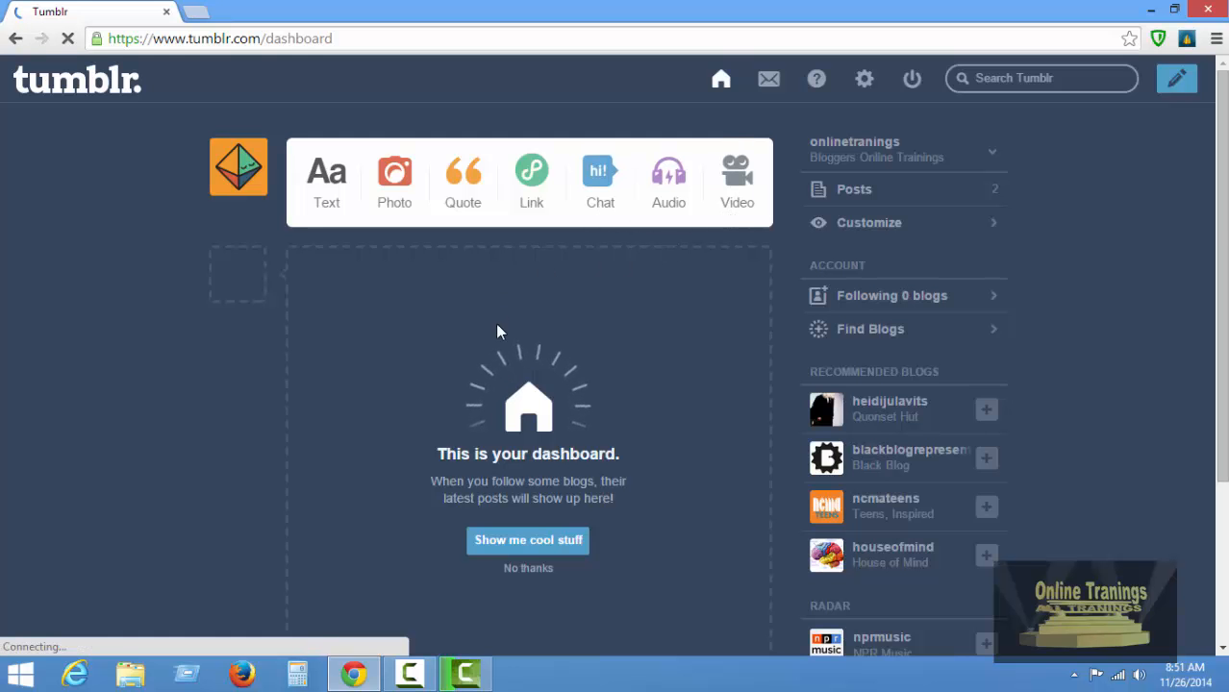
Preview the onlinetranings blog from the dashboard and open its settings page
scroll(358, 353, down, 3)
scroll(357, 344, up, 3)
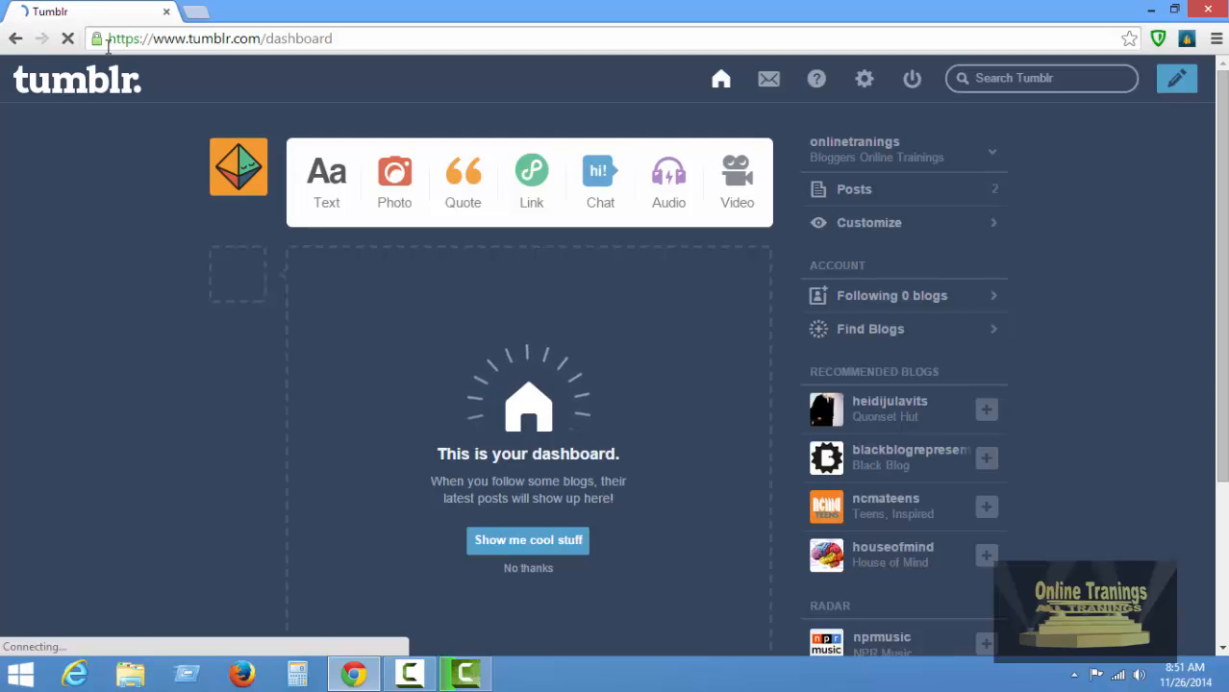
click(938, 163)
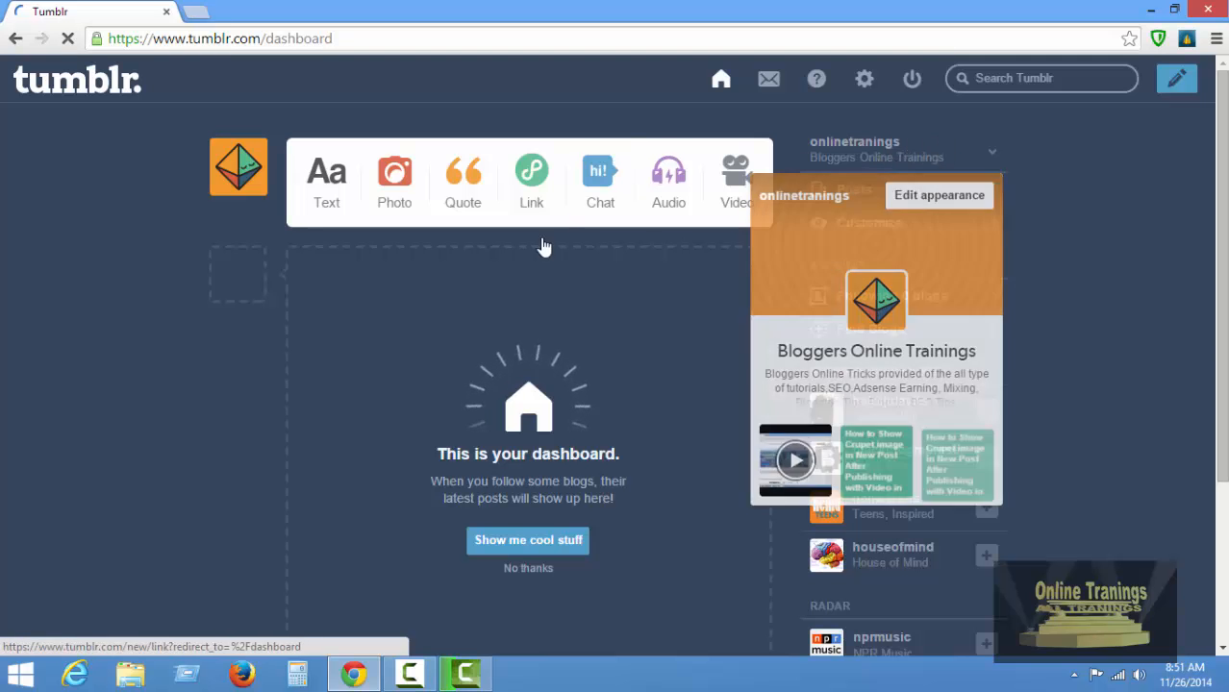
click(864, 83)
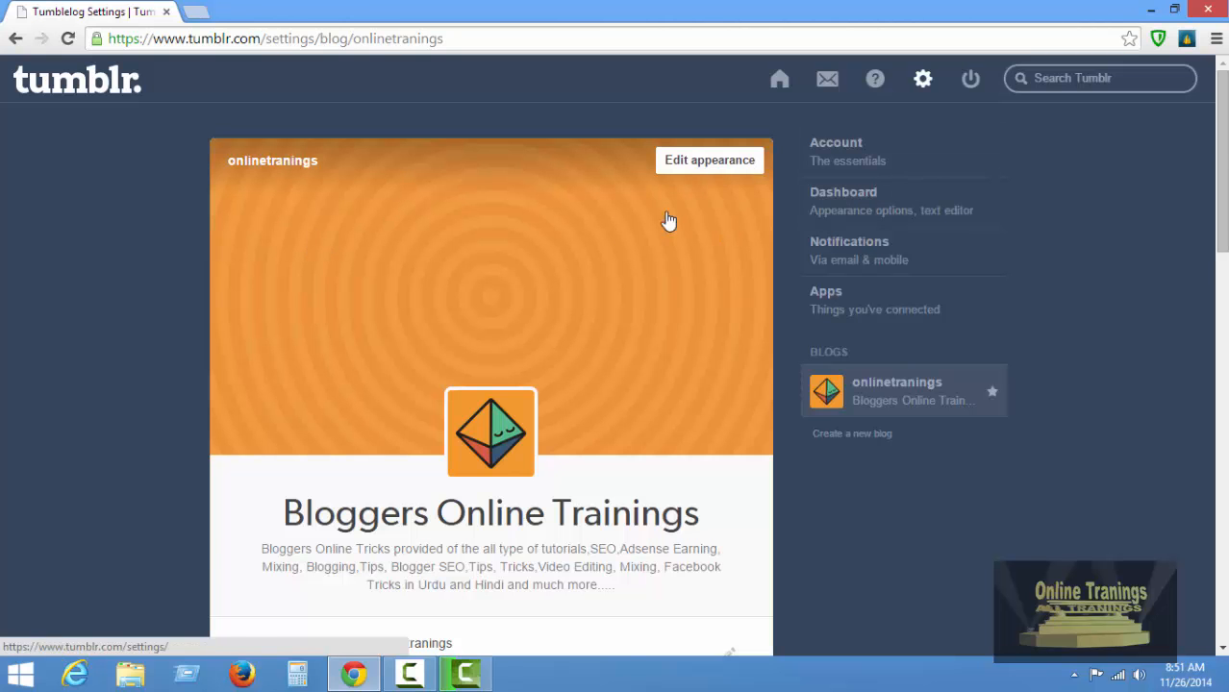
Open the blog's Tumblr URL from its settings in a new tab, look through the posts, and close that tab
scroll(668, 220, down, 6)
scroll(611, 280, up, 3)
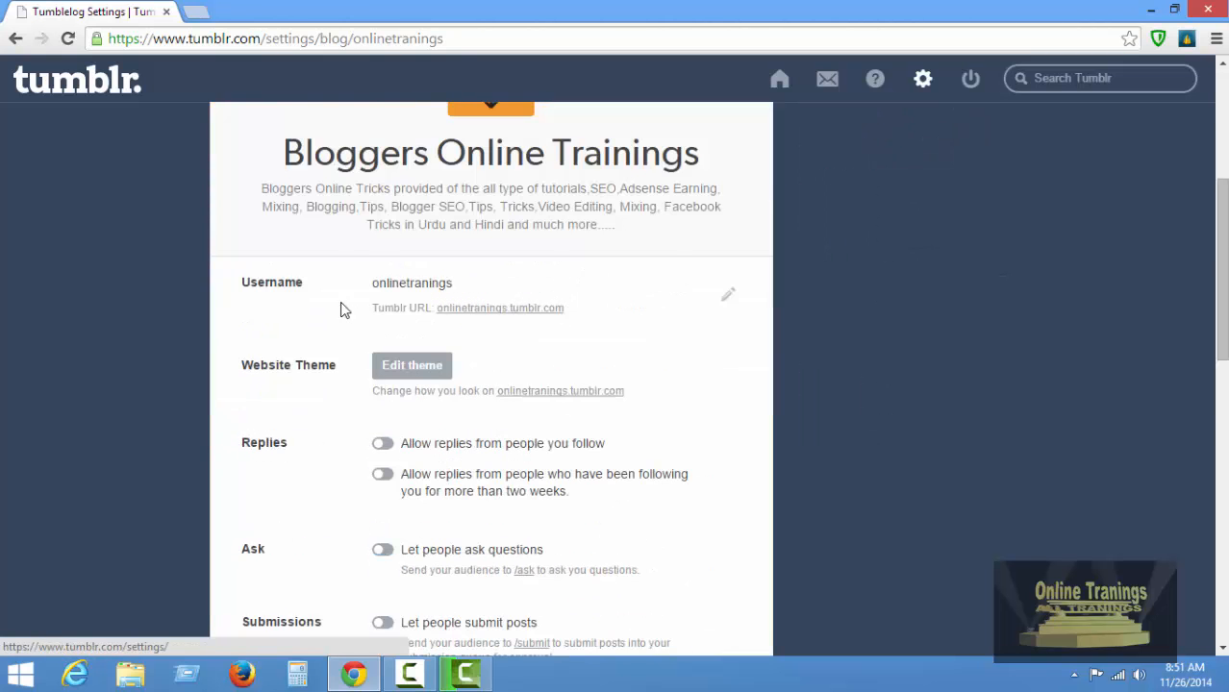
scroll(336, 302, up, 1)
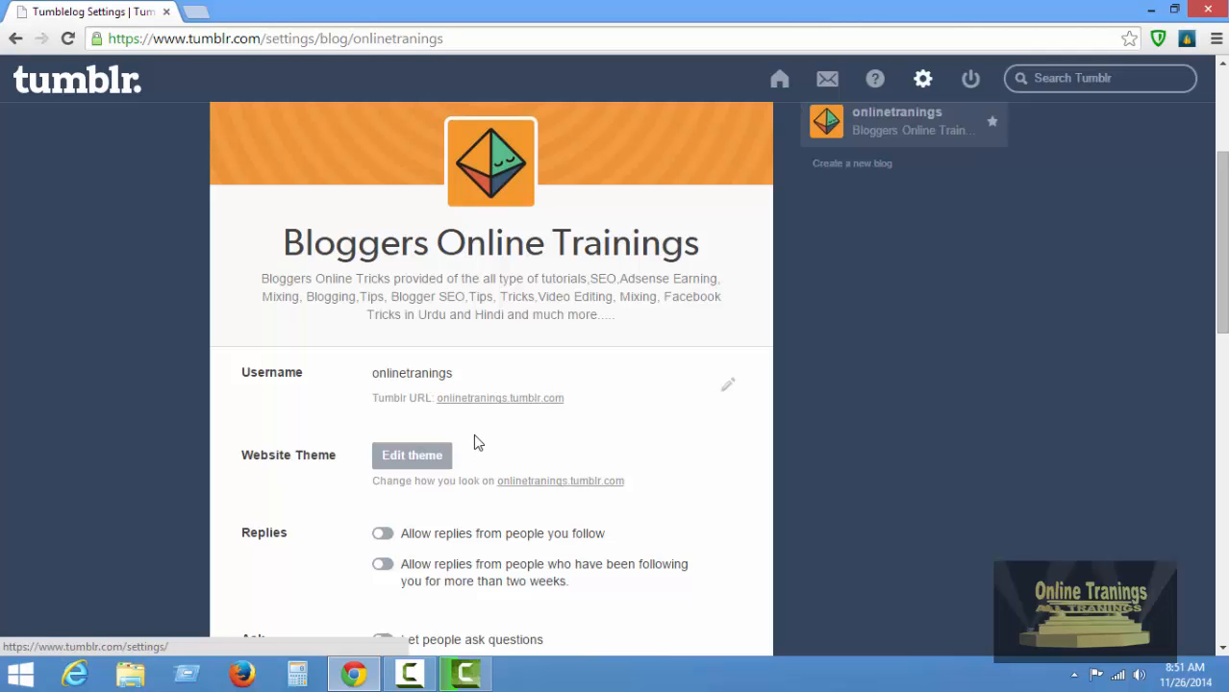
right_click(501, 406)
click(559, 416)
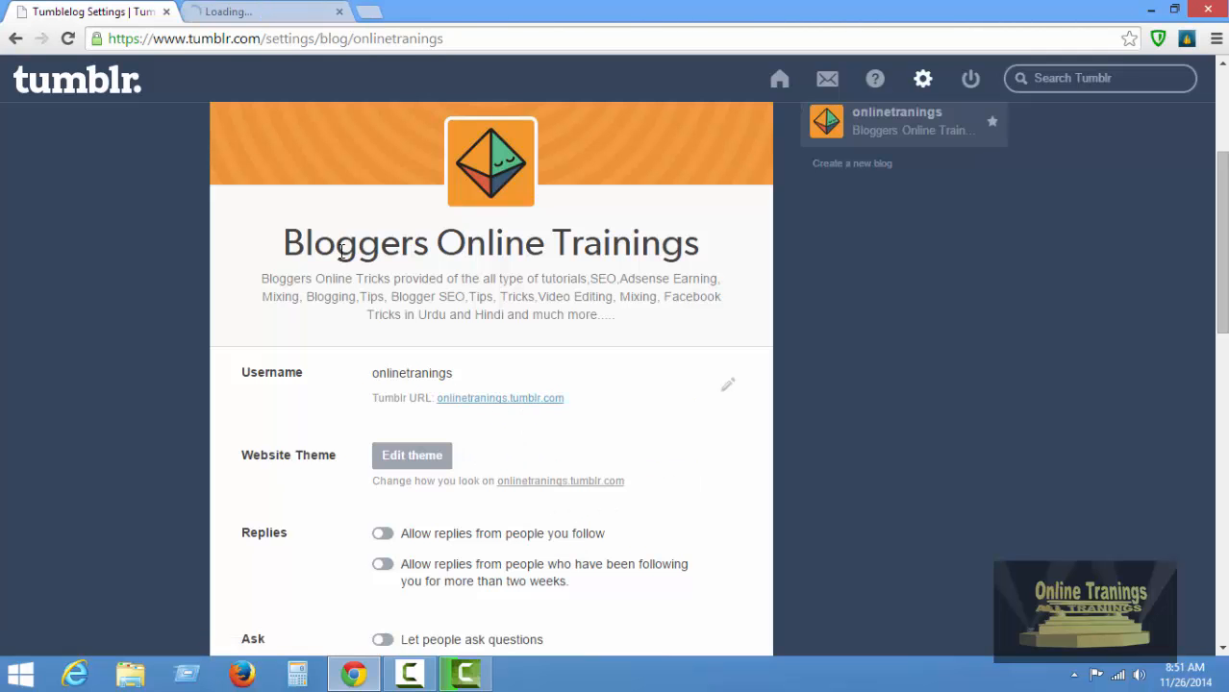
click(262, 9)
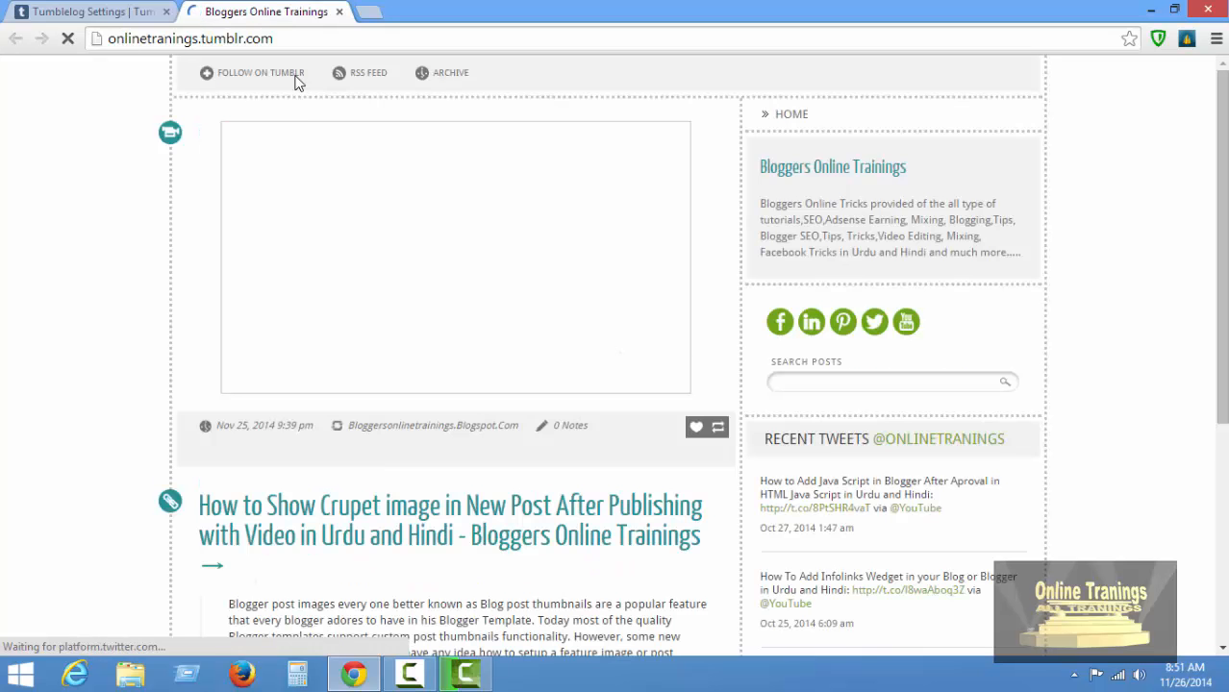
scroll(229, 325, down, 4)
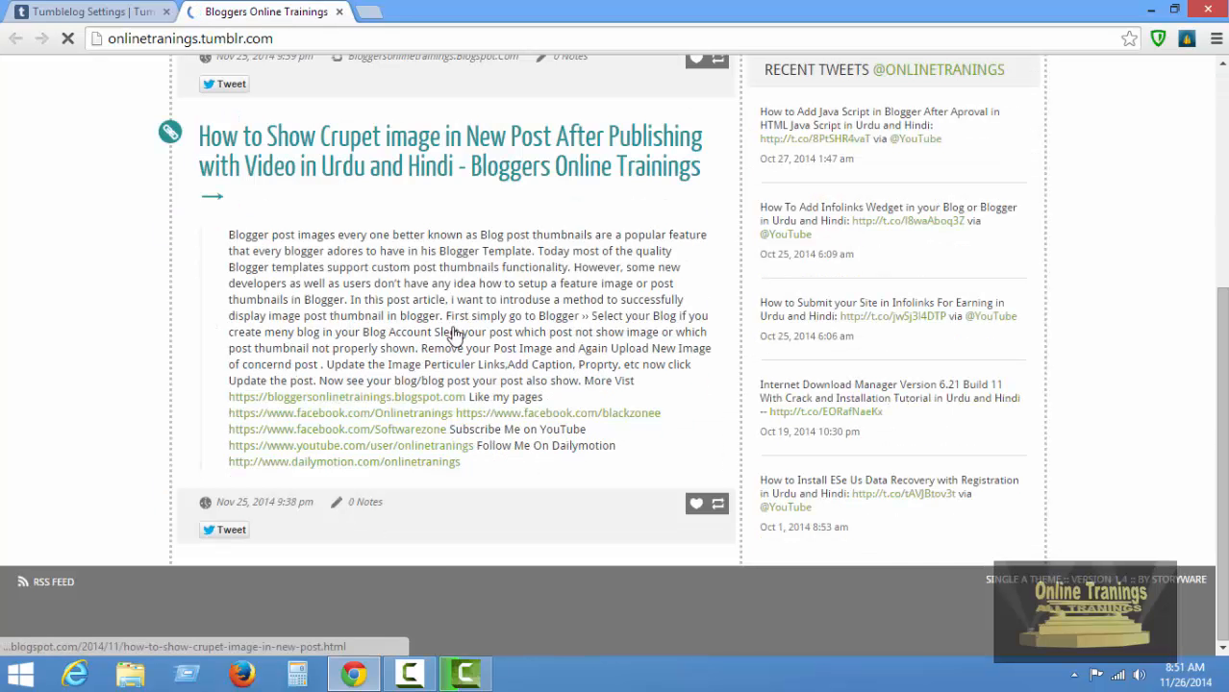
scroll(456, 337, up, 2)
scroll(456, 337, up, 2)
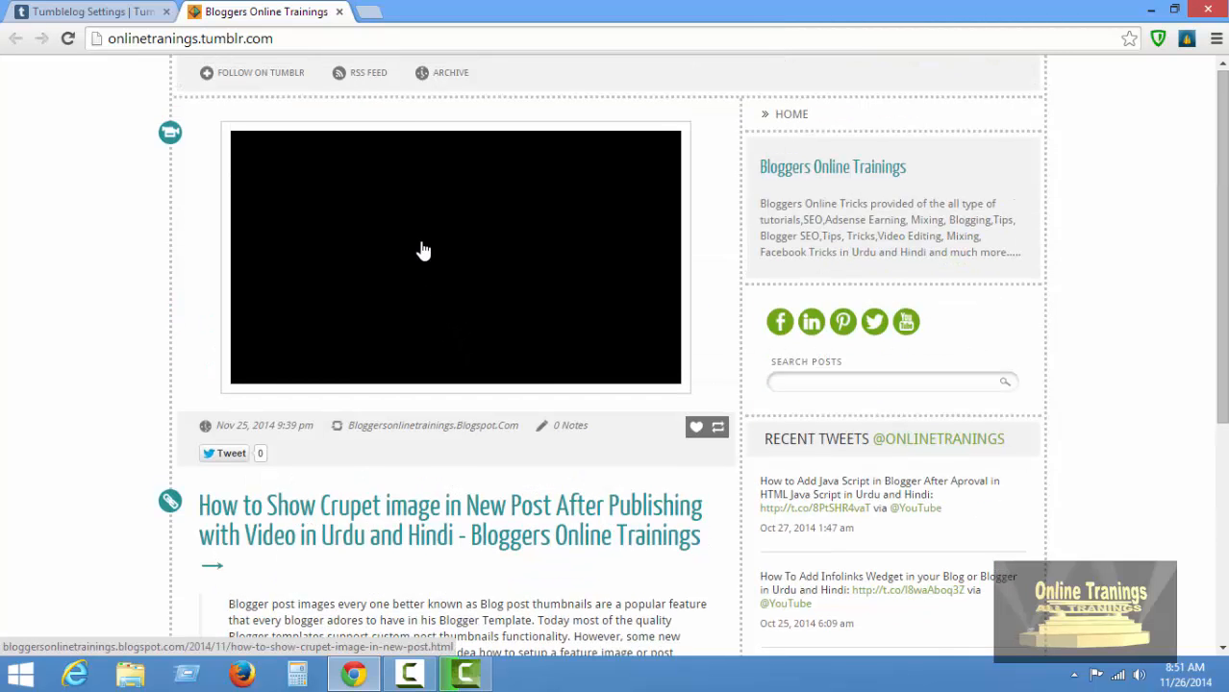
click(338, 11)
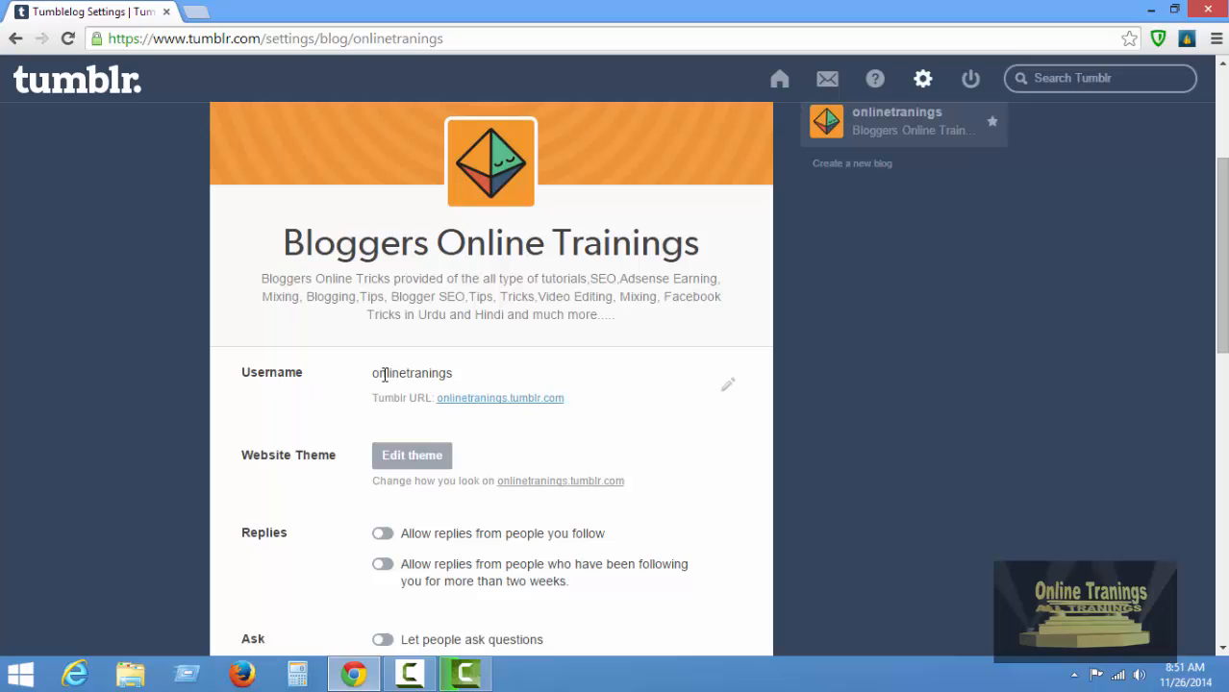
Try changing the blog's username to blodonline, and cancel the edit without saving
click(728, 389)
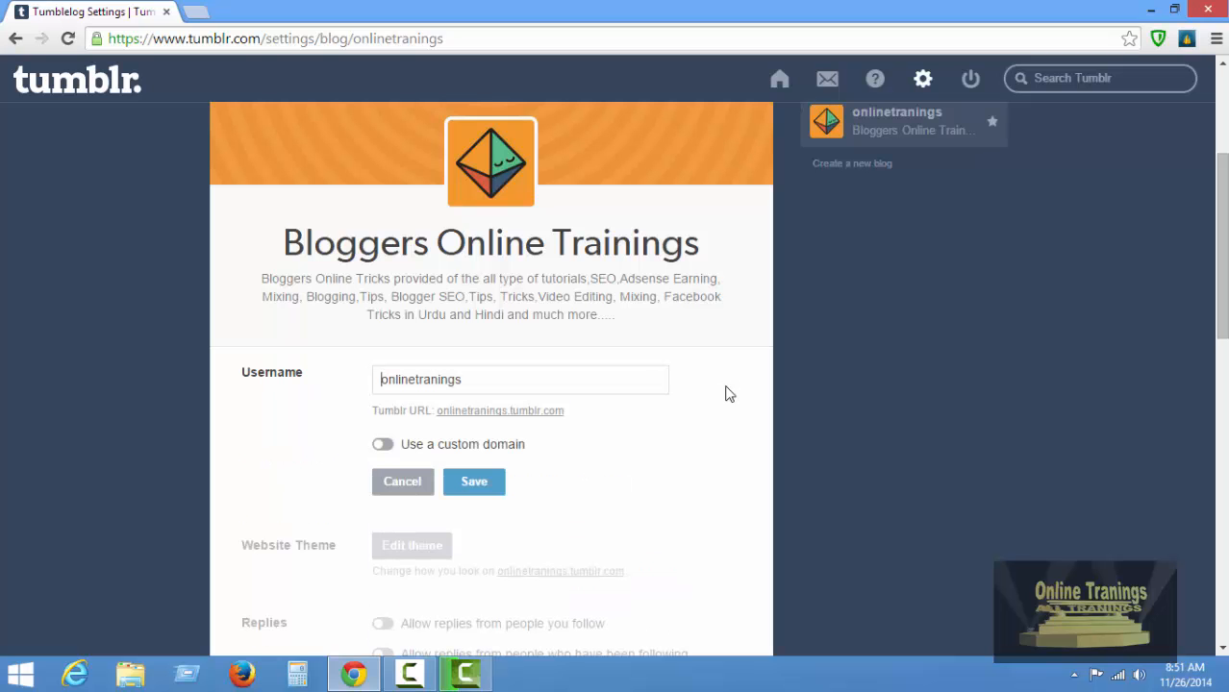
click(417, 485)
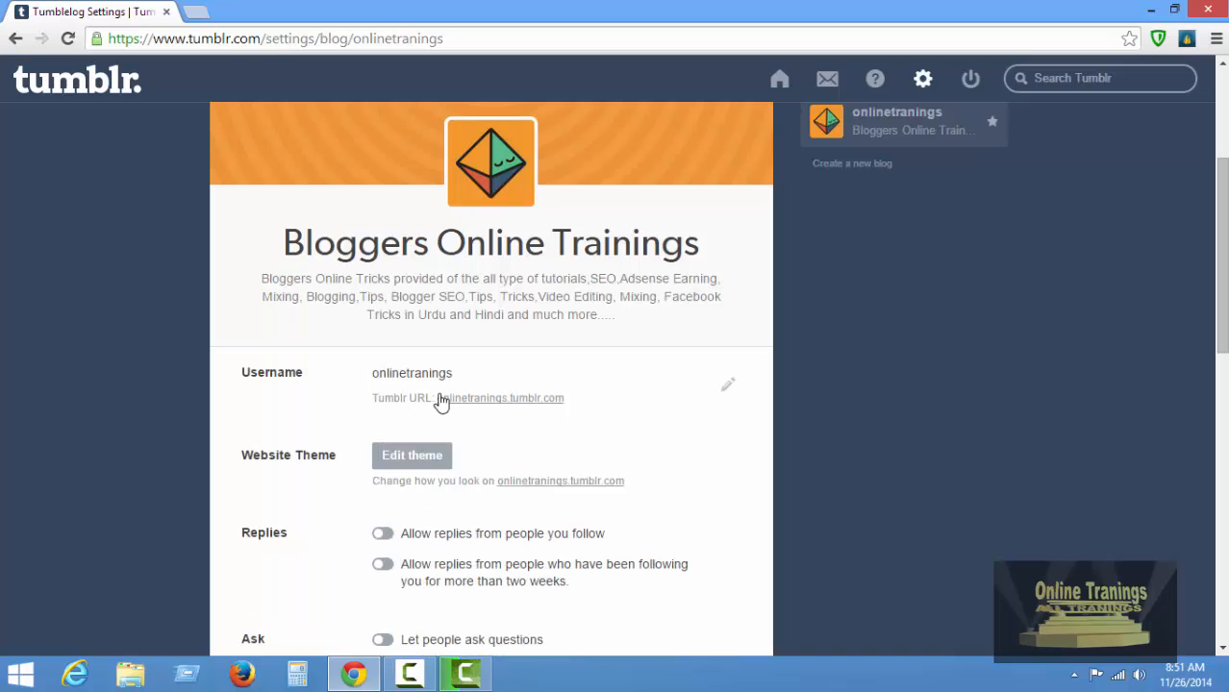
scroll(385, 408, down, 2)
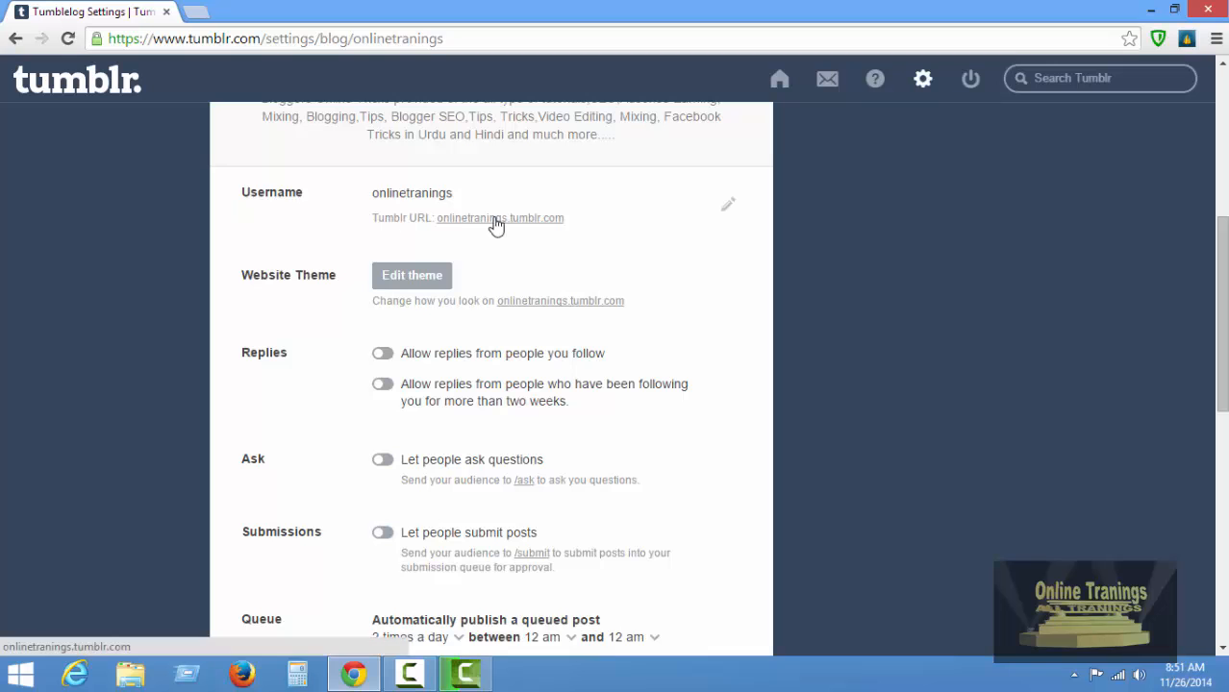
click(727, 206)
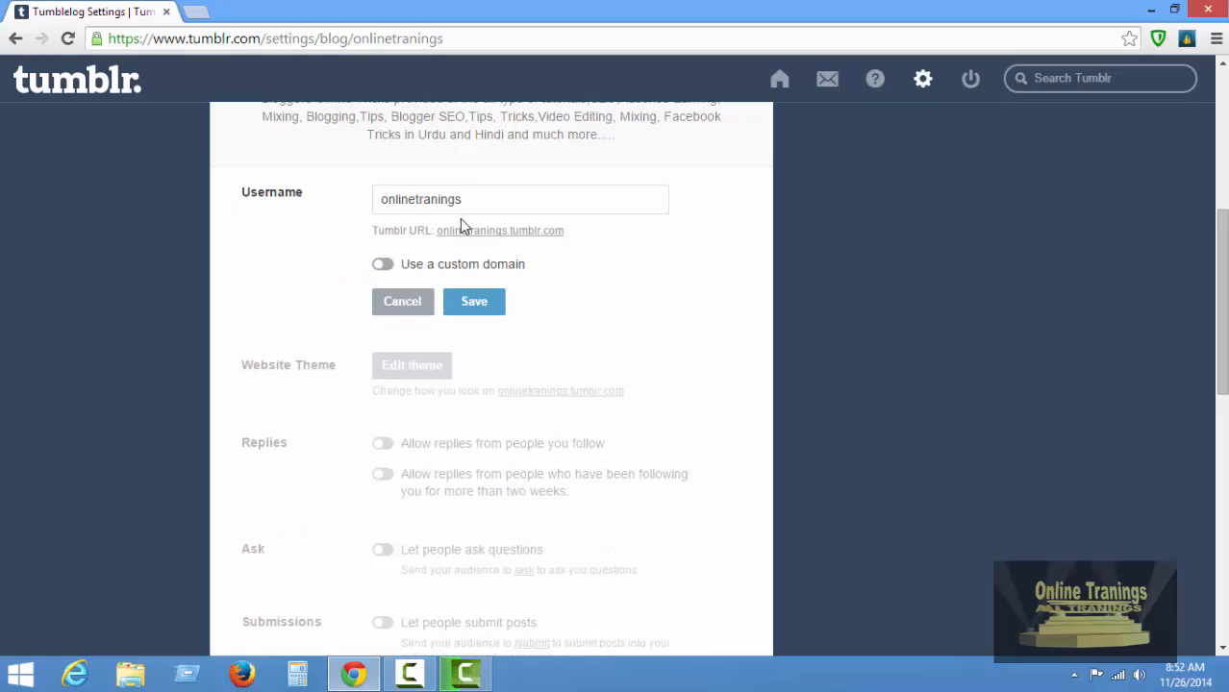
drag(472, 199, 245, 207)
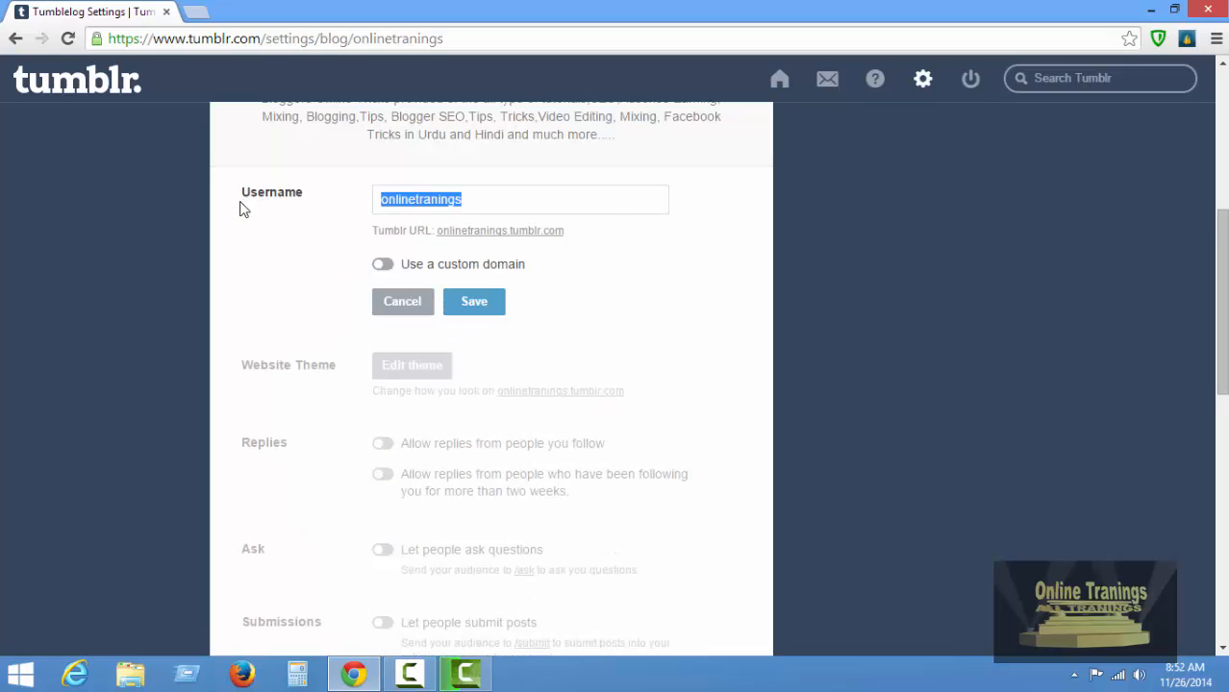
text(blodonline)
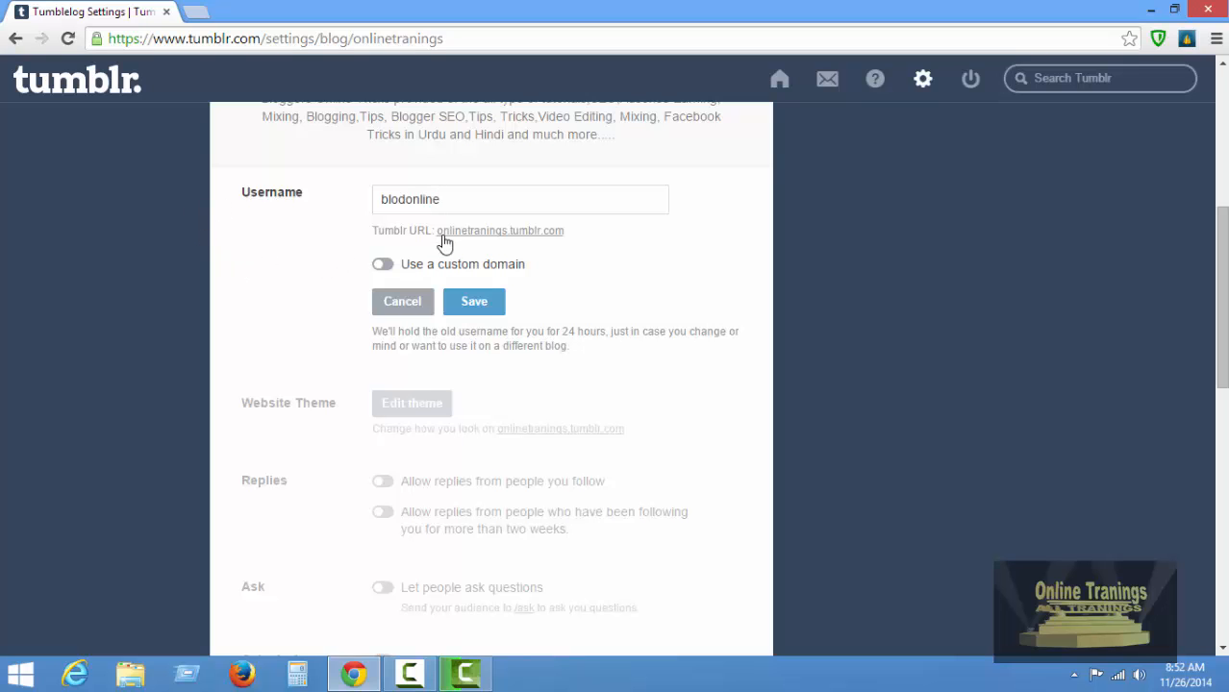
drag(439, 200, 254, 211)
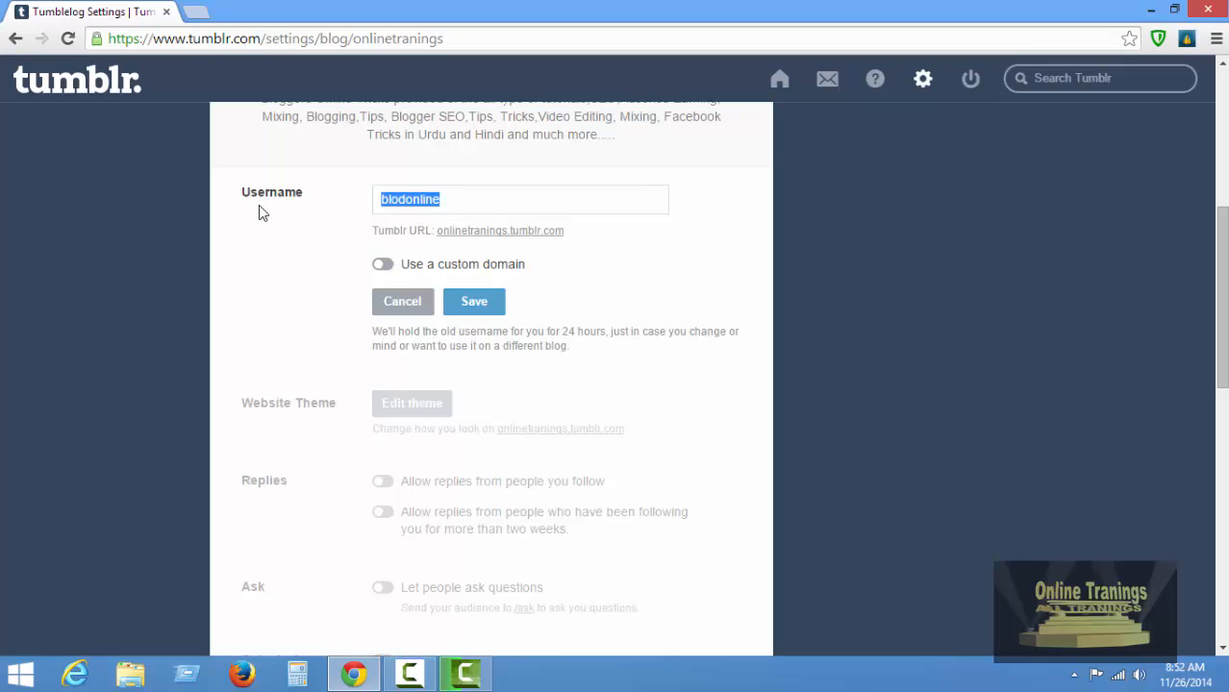
click(388, 304)
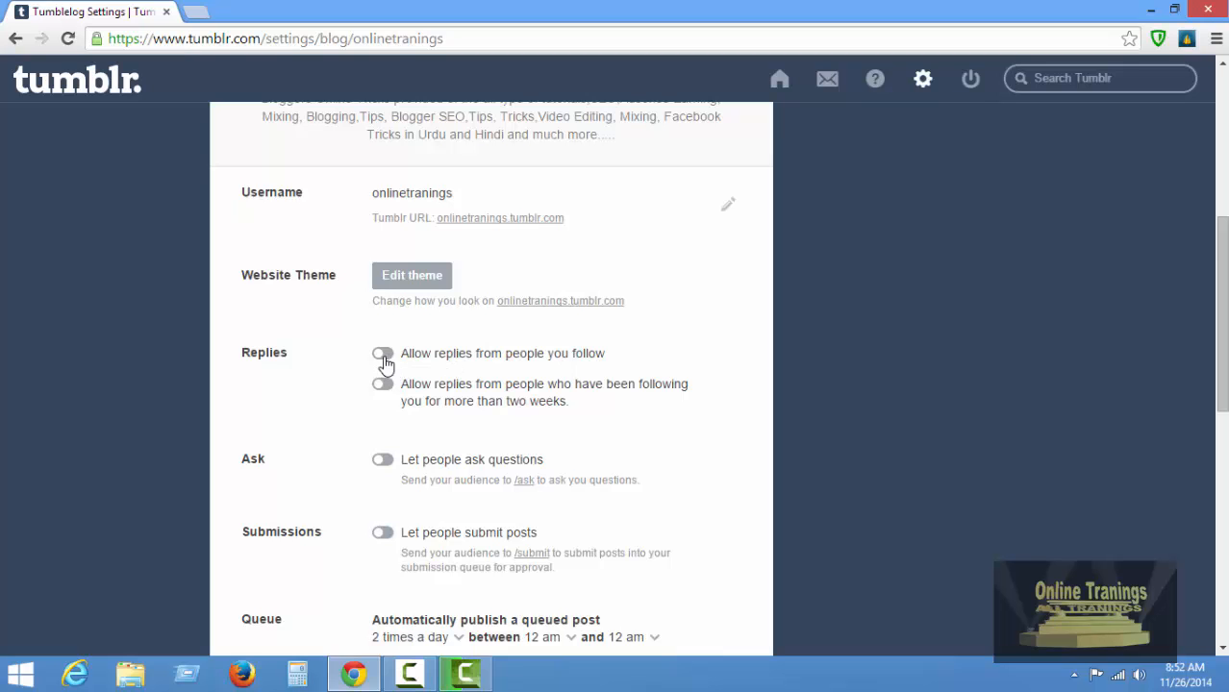
Review the remaining blog settings, from replies, queue and social sharing down to language, timezone and directory options
scroll(395, 370, down, 1)
scroll(438, 349, down, 4)
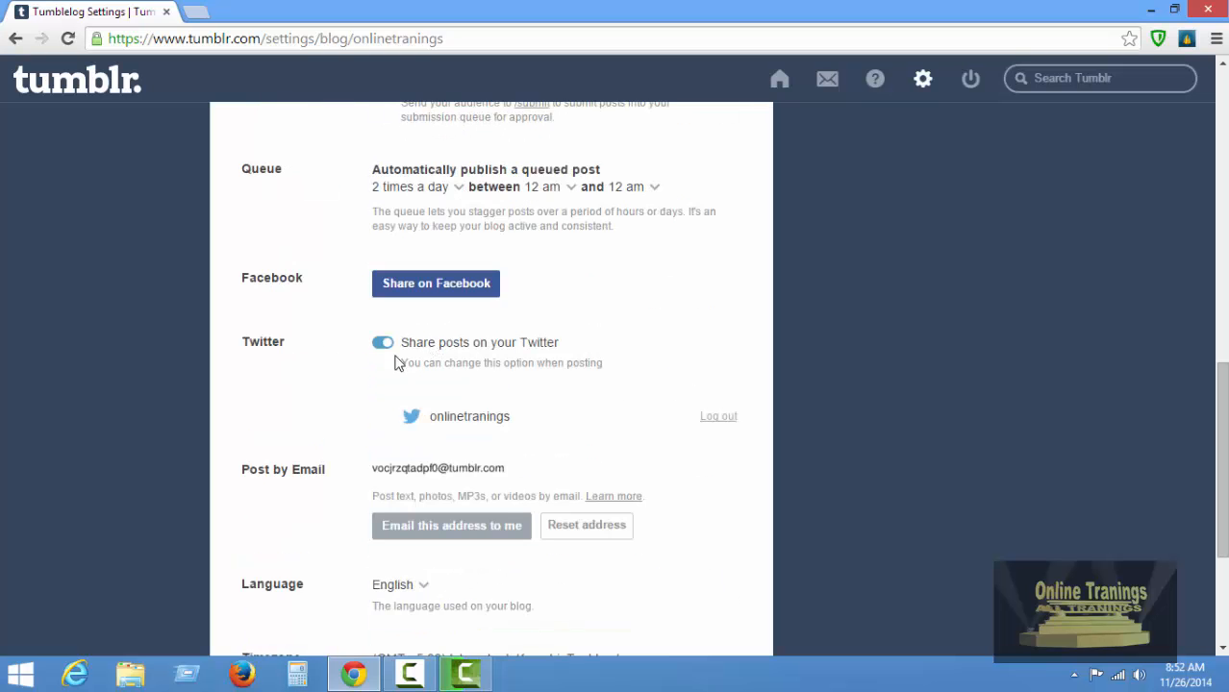
scroll(341, 372, up, 1)
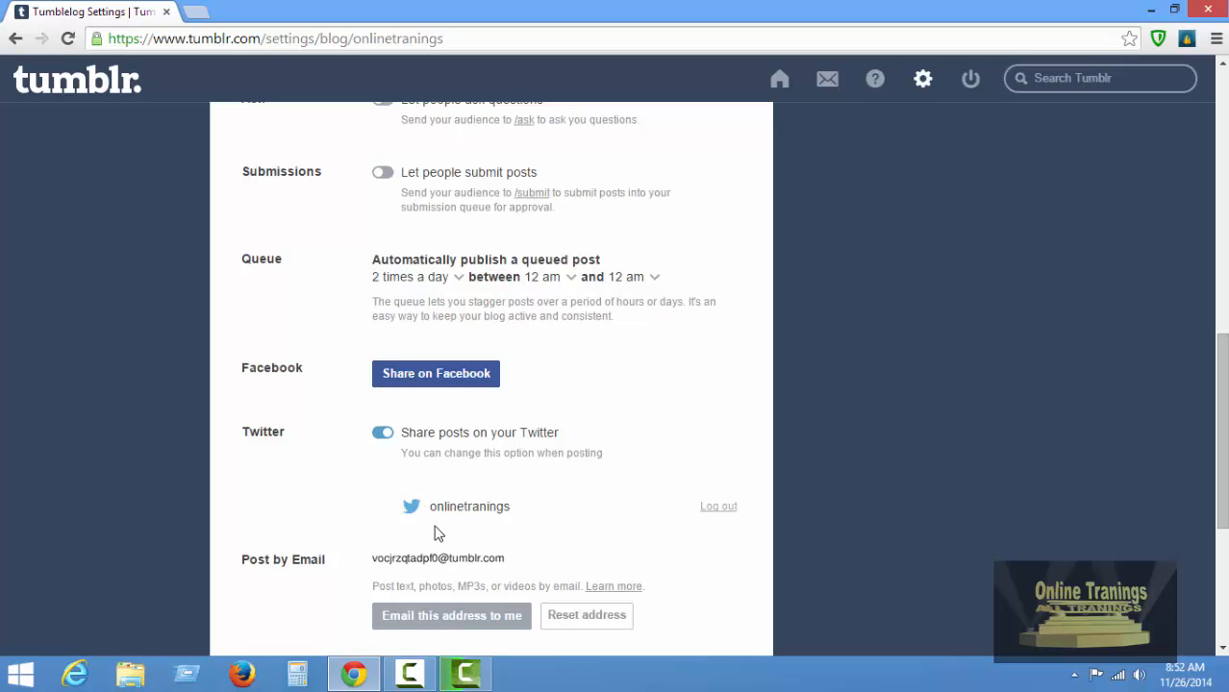
scroll(436, 530, down, 4)
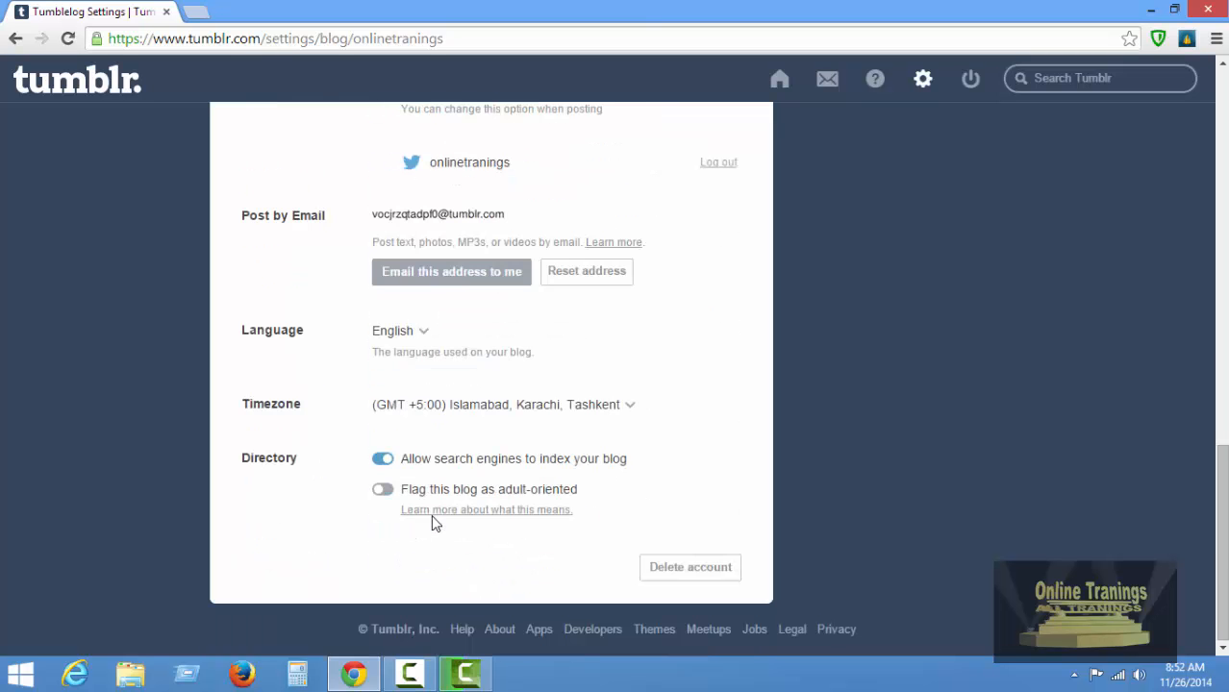
scroll(666, 513, up, 10)
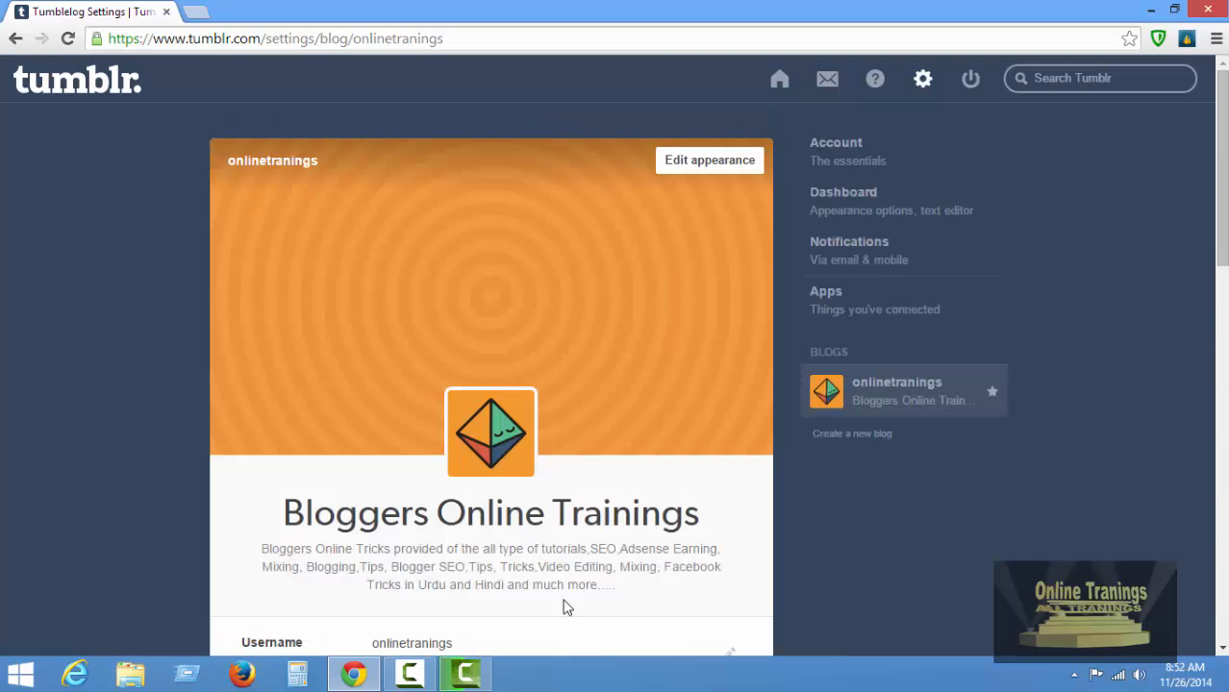
Open the blog's website theme for editing and bring up the gallery of available themes
scroll(500, 546, down, 3)
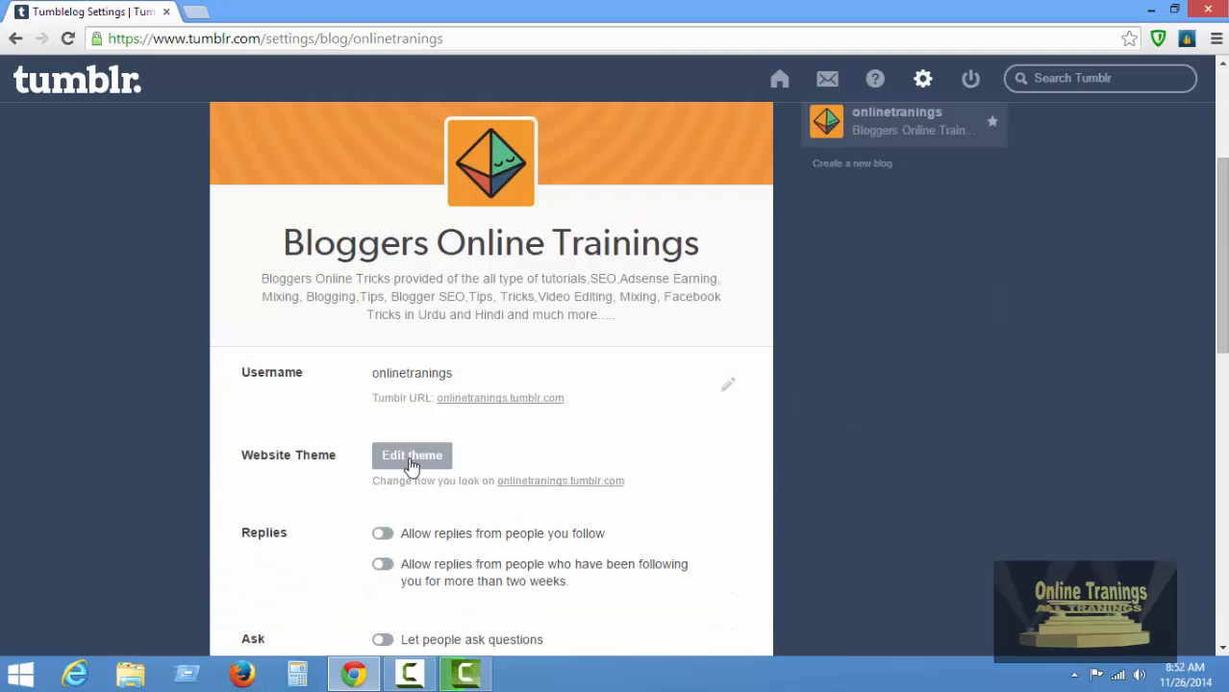
click(412, 456)
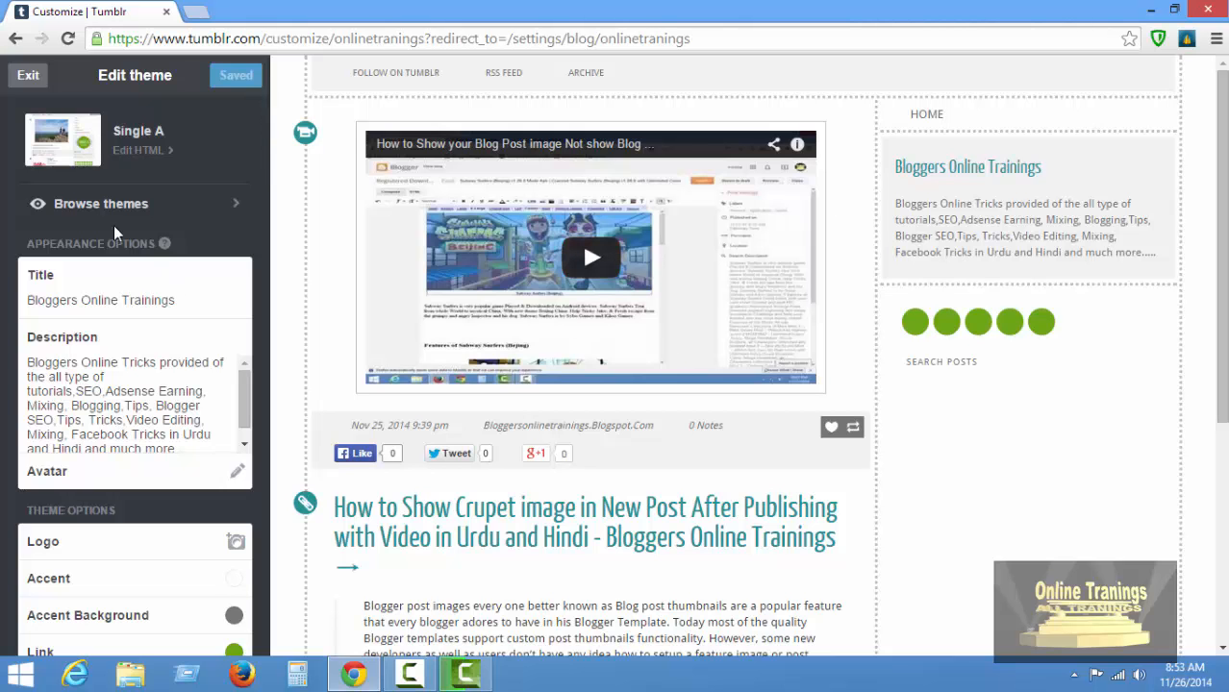
click(92, 208)
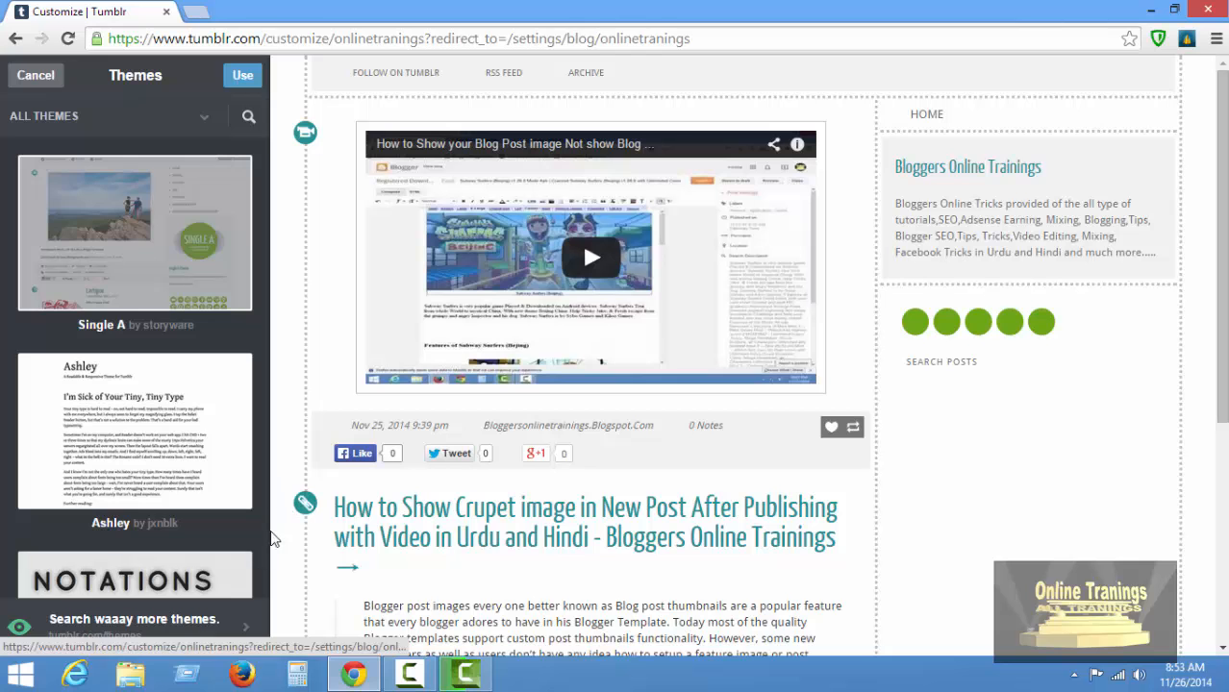
Browse the theme gallery for free and paid themes, and look over the blog preview in the current theme
drag(264, 575, 264, 564)
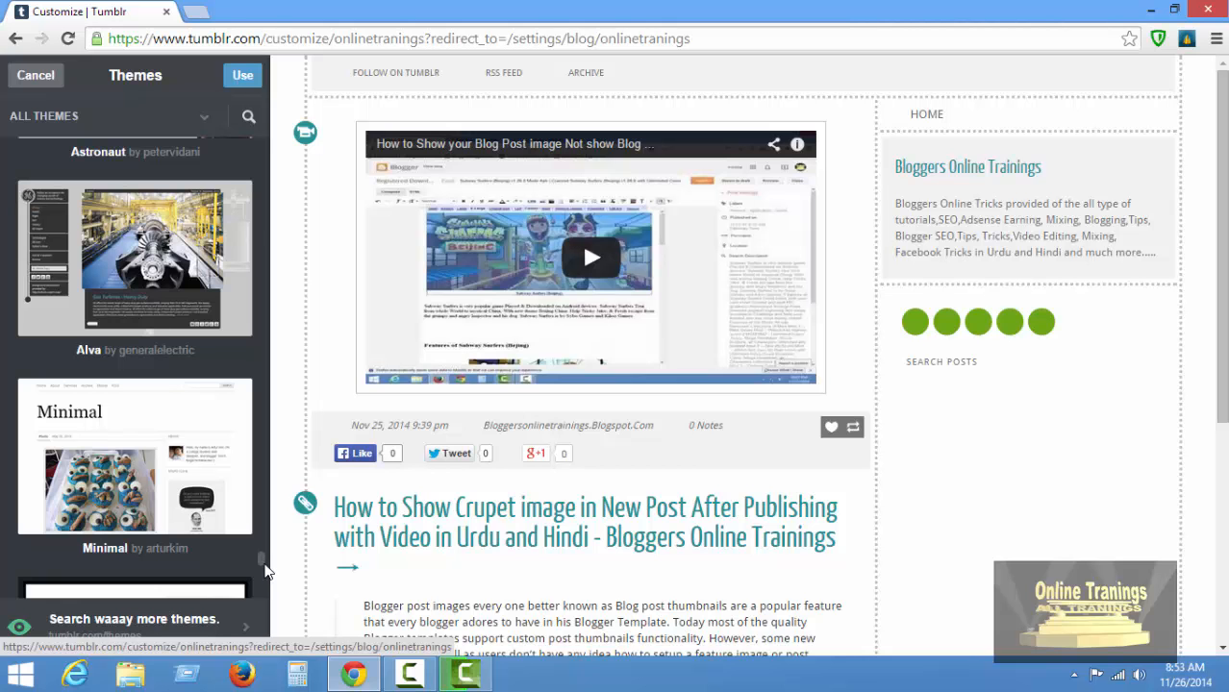
drag(266, 571, 293, 529)
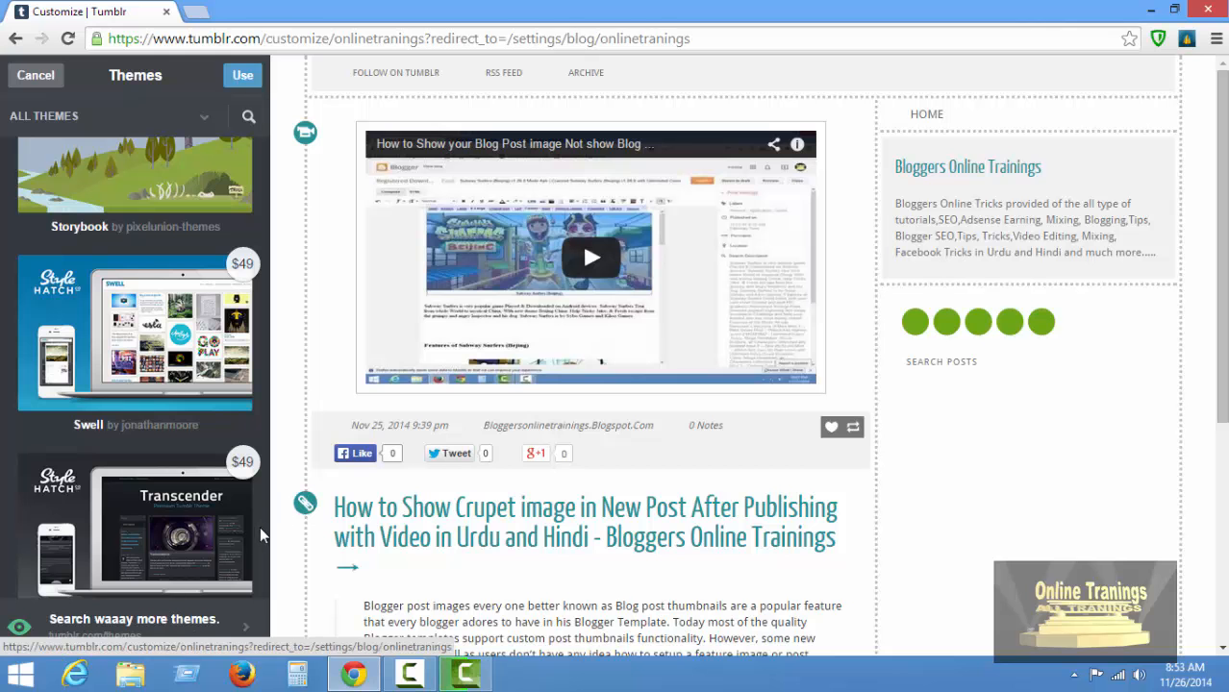
drag(261, 523, 269, 573)
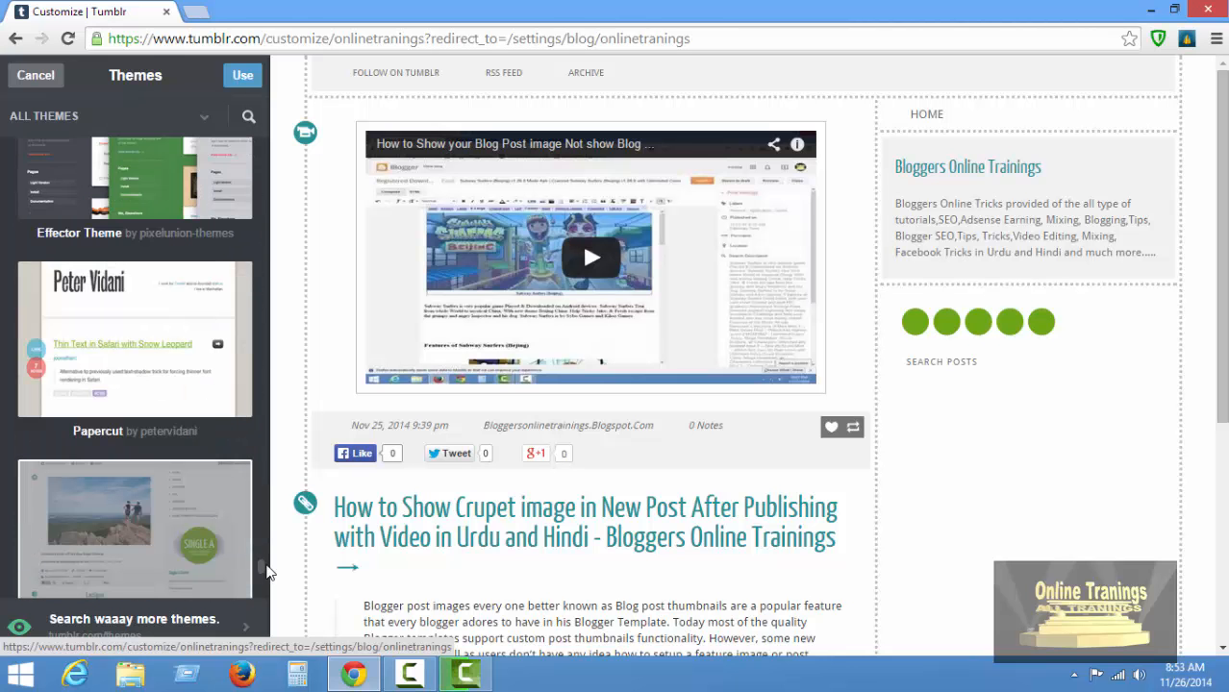
scroll(165, 488, down, 1)
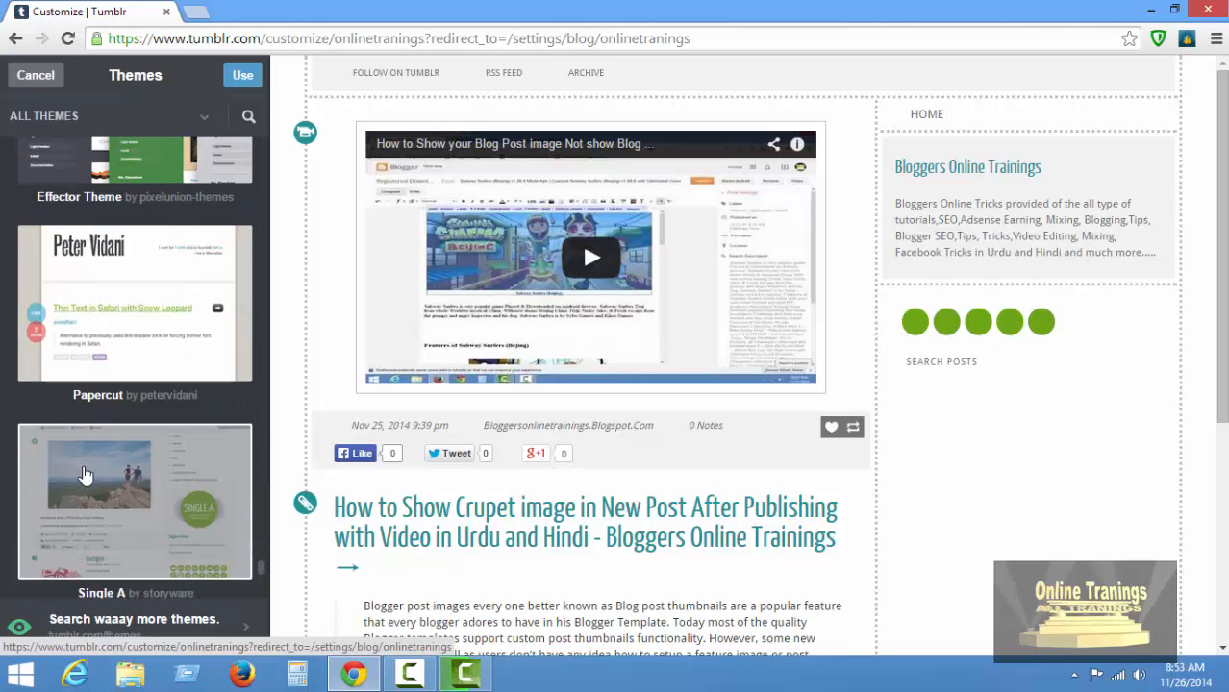
scroll(135, 509, down, 1)
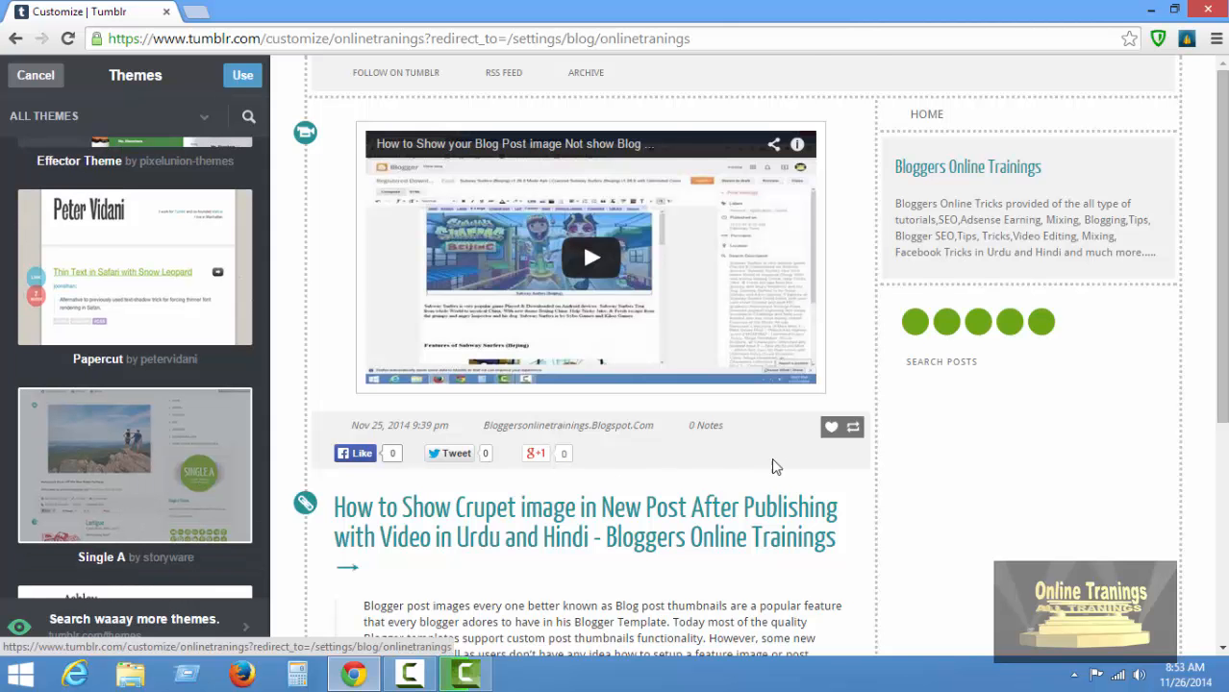
scroll(808, 462, down, 1)
scroll(833, 460, down, 3)
scroll(197, 495, down, 5)
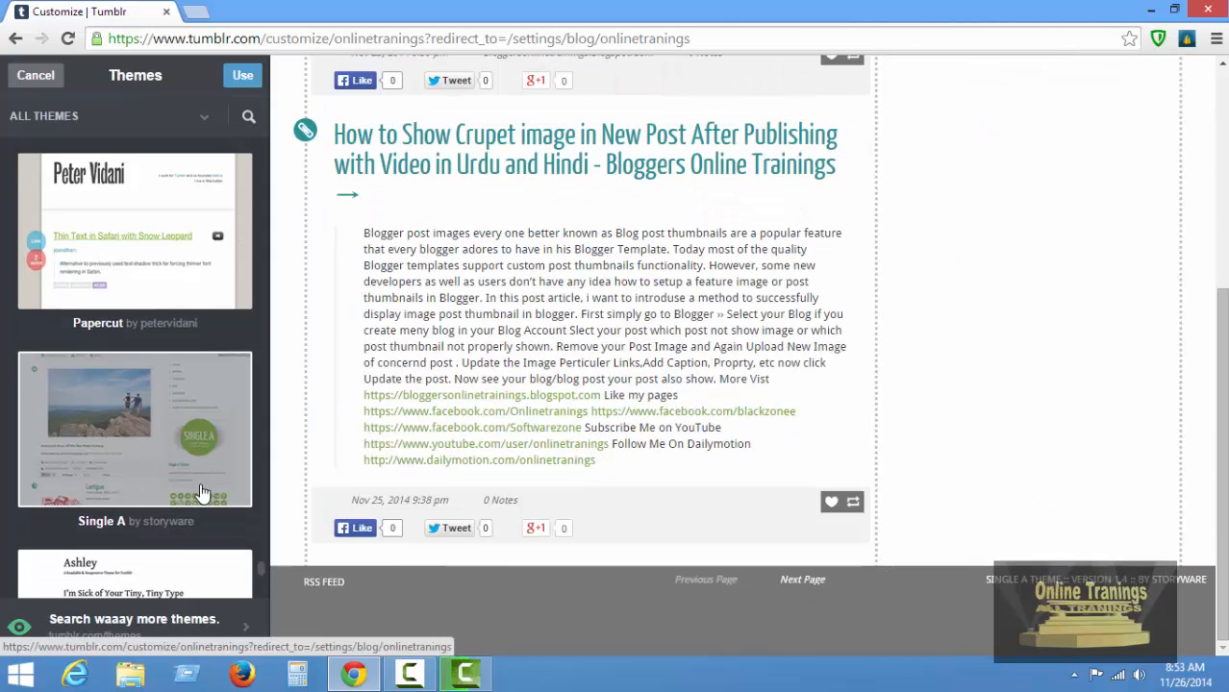
scroll(165, 515, down, 5)
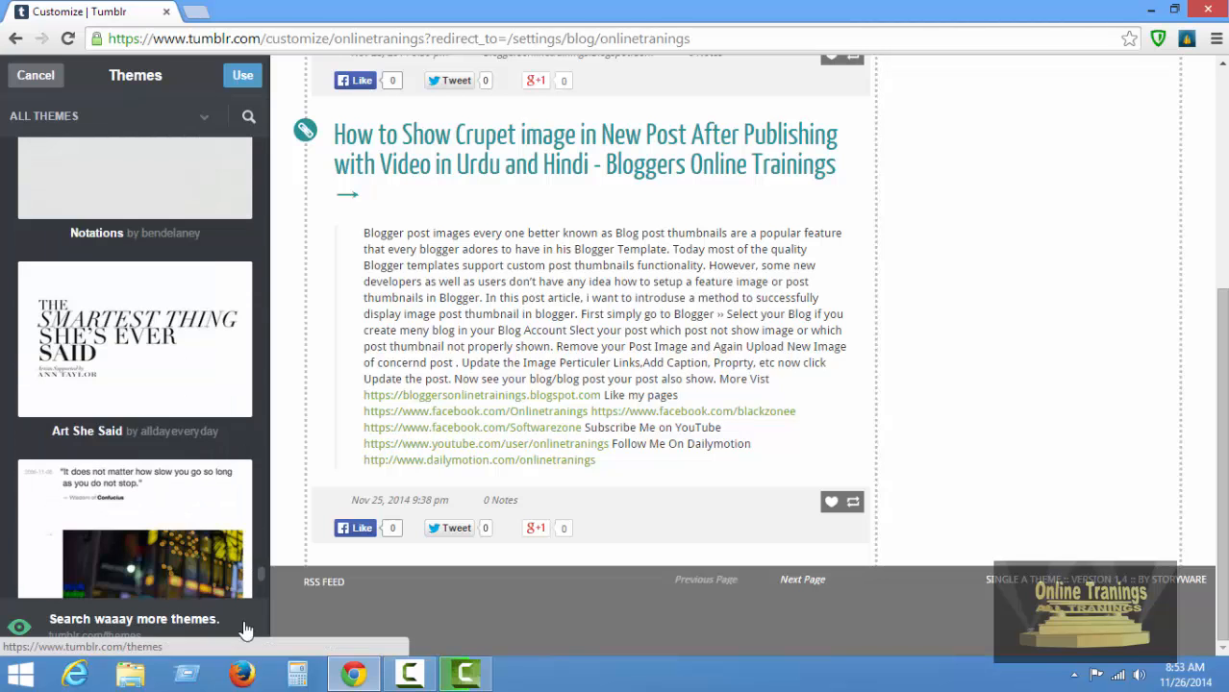
Open Tumblr's full themes page in a new tab, and return to the customizer to examine more gallery themes
click(248, 627)
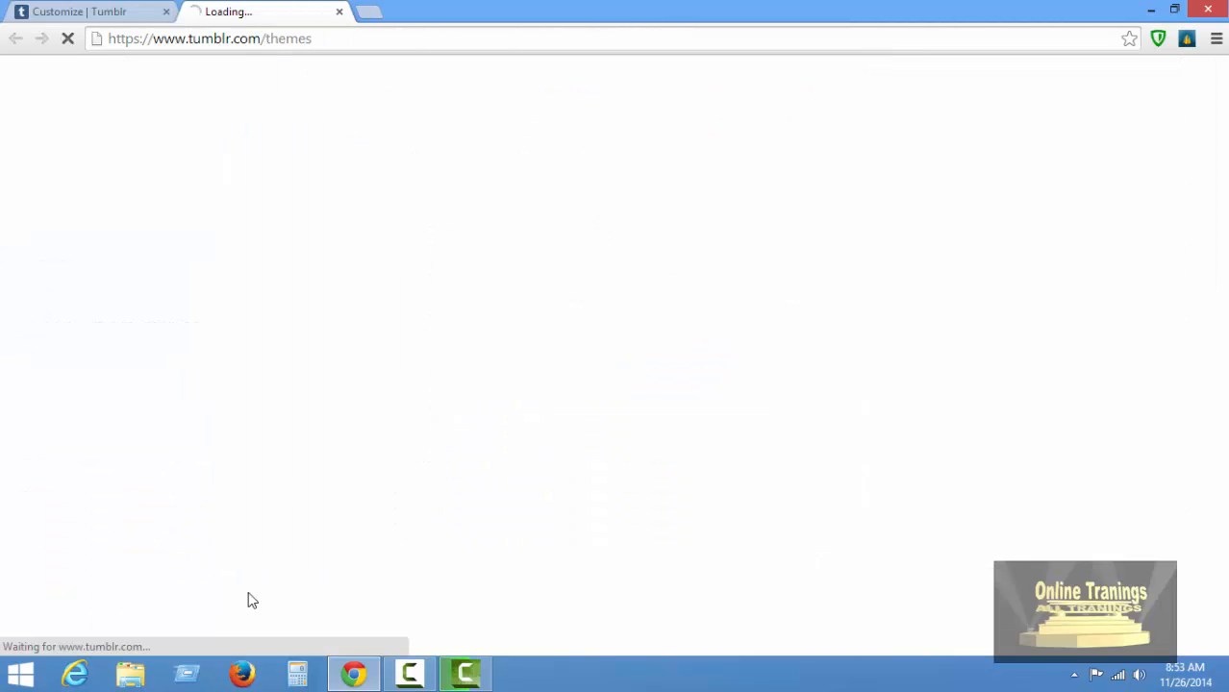
click(85, 11)
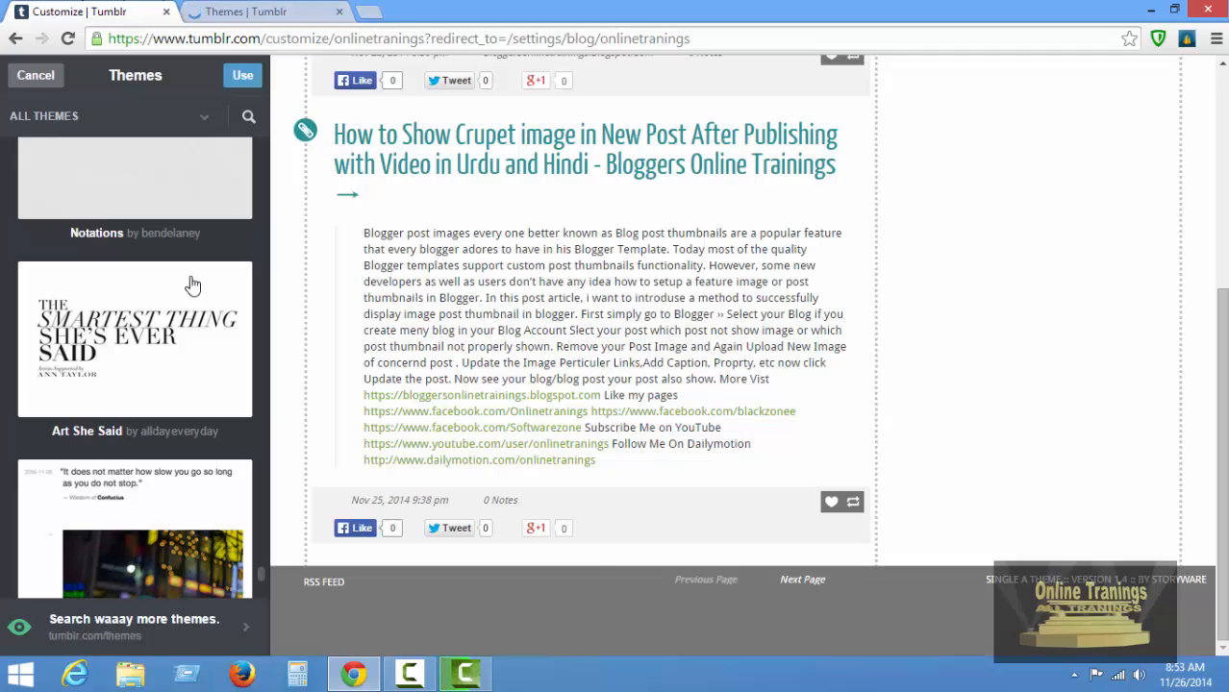
scroll(782, 357, up, 4)
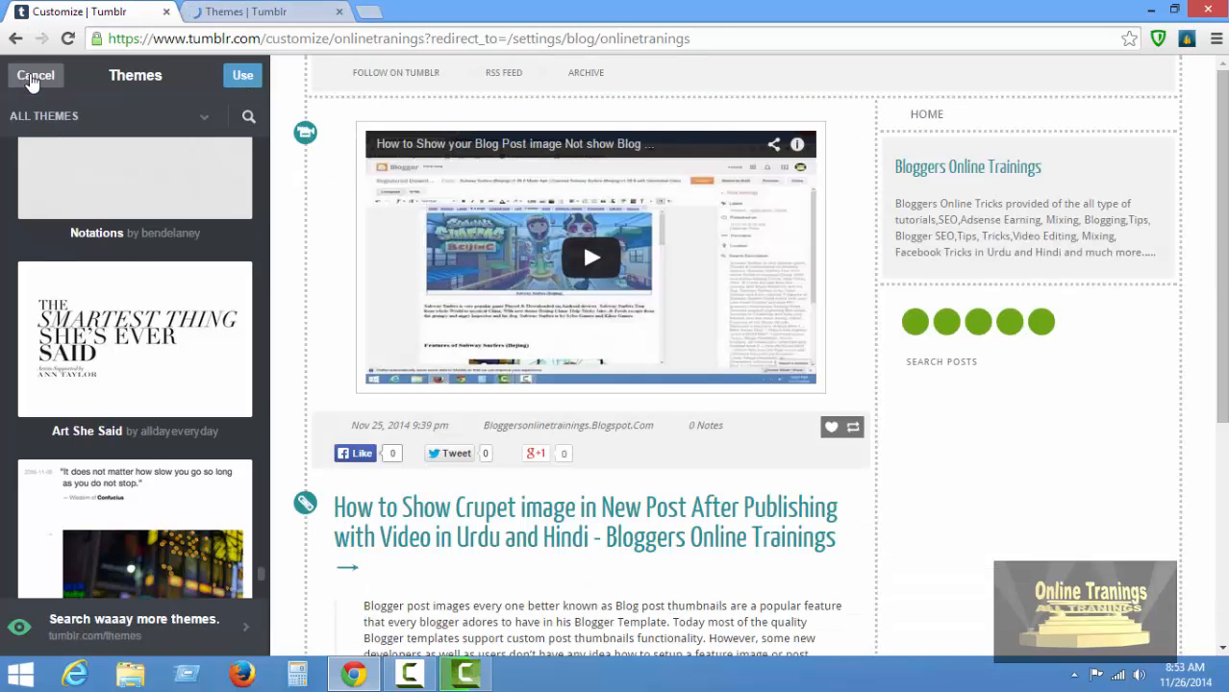
scroll(197, 377, down, 3)
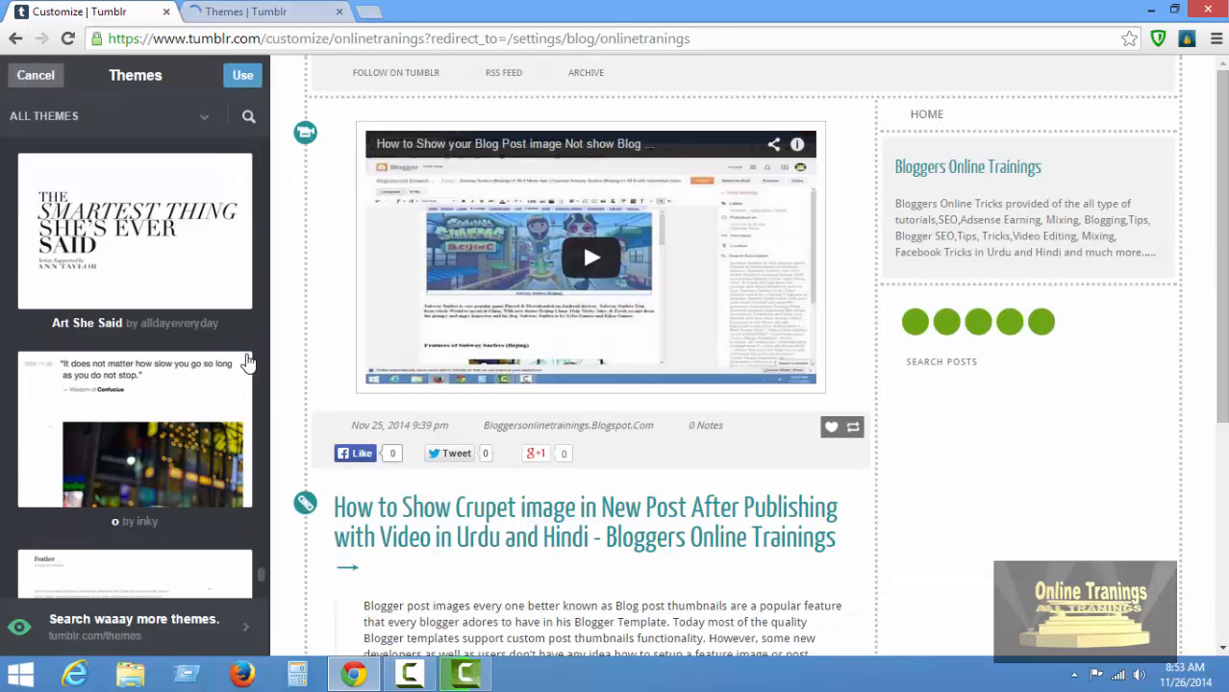
scroll(196, 398, down, 9)
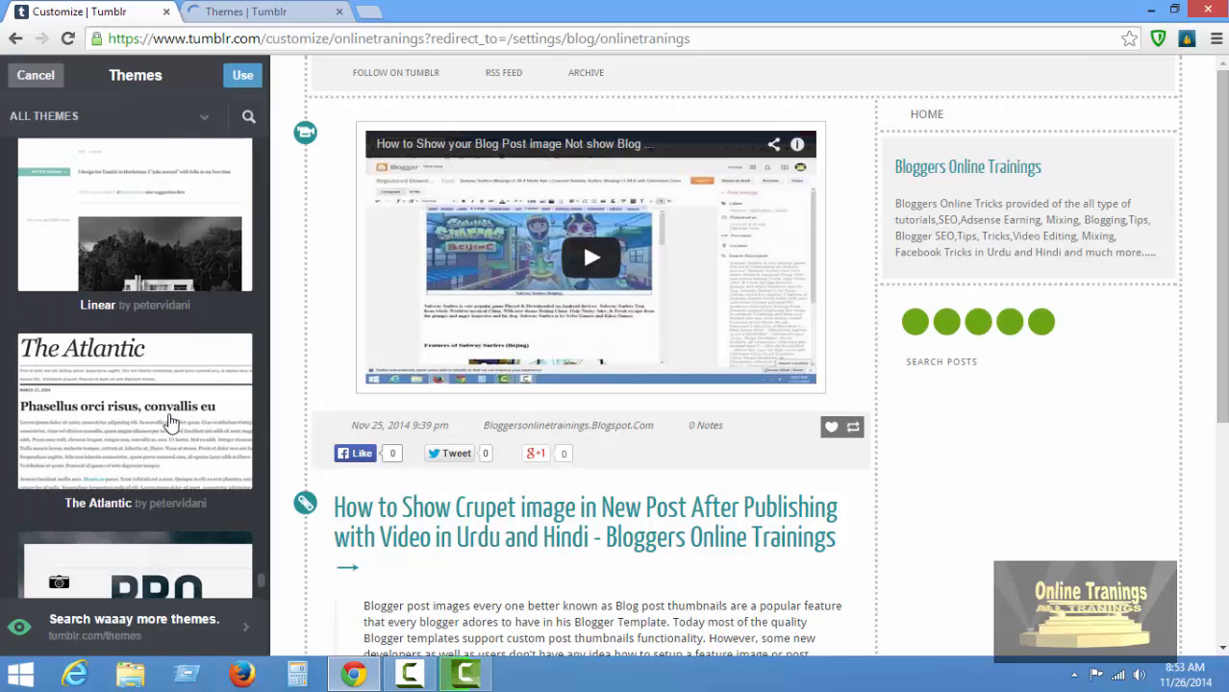
scroll(169, 423, down, 3)
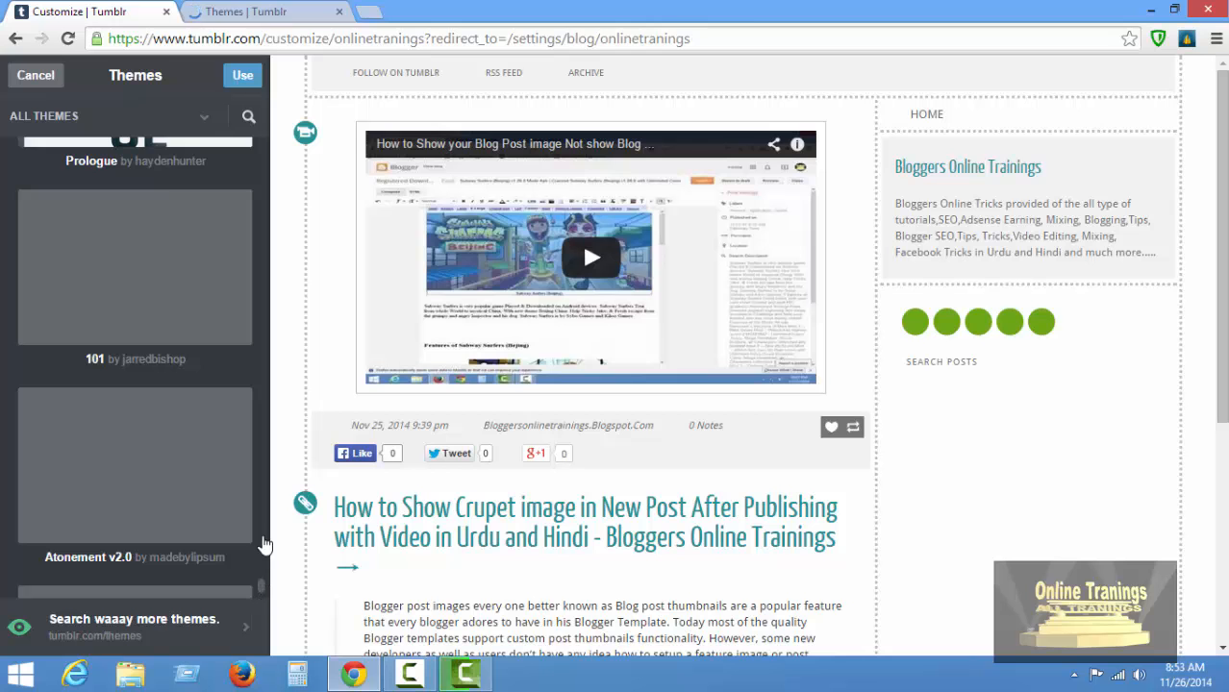
click(246, 9)
click(65, 9)
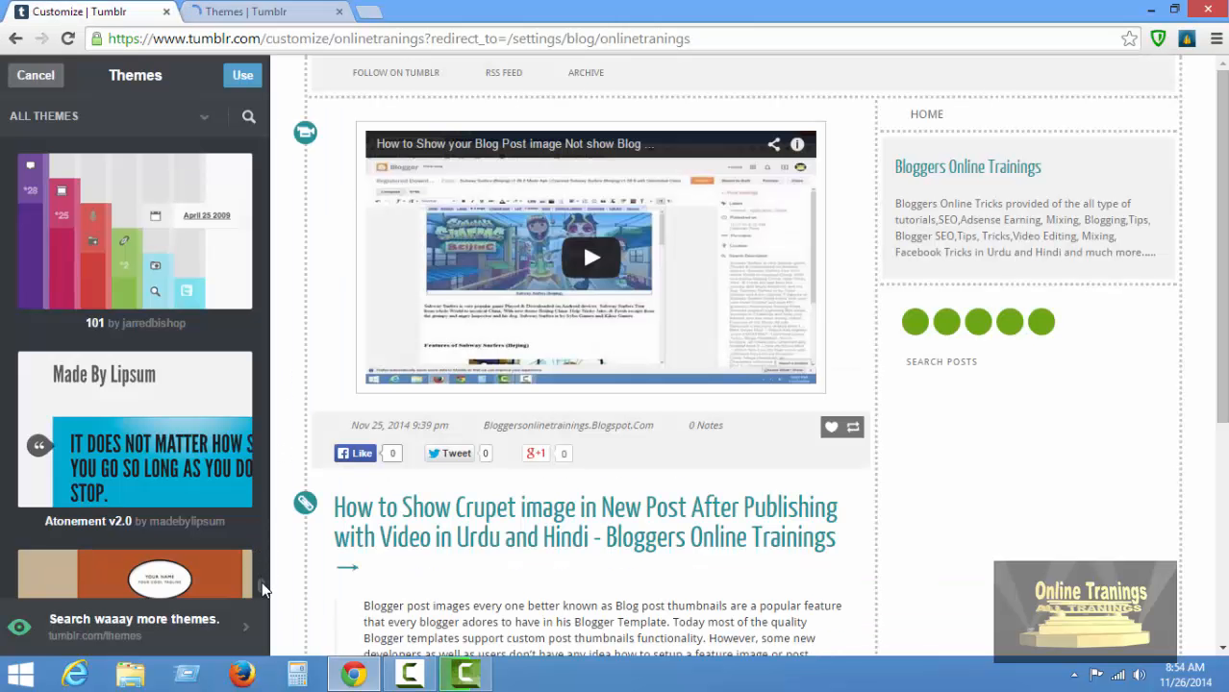
scroll(264, 596, down, 4)
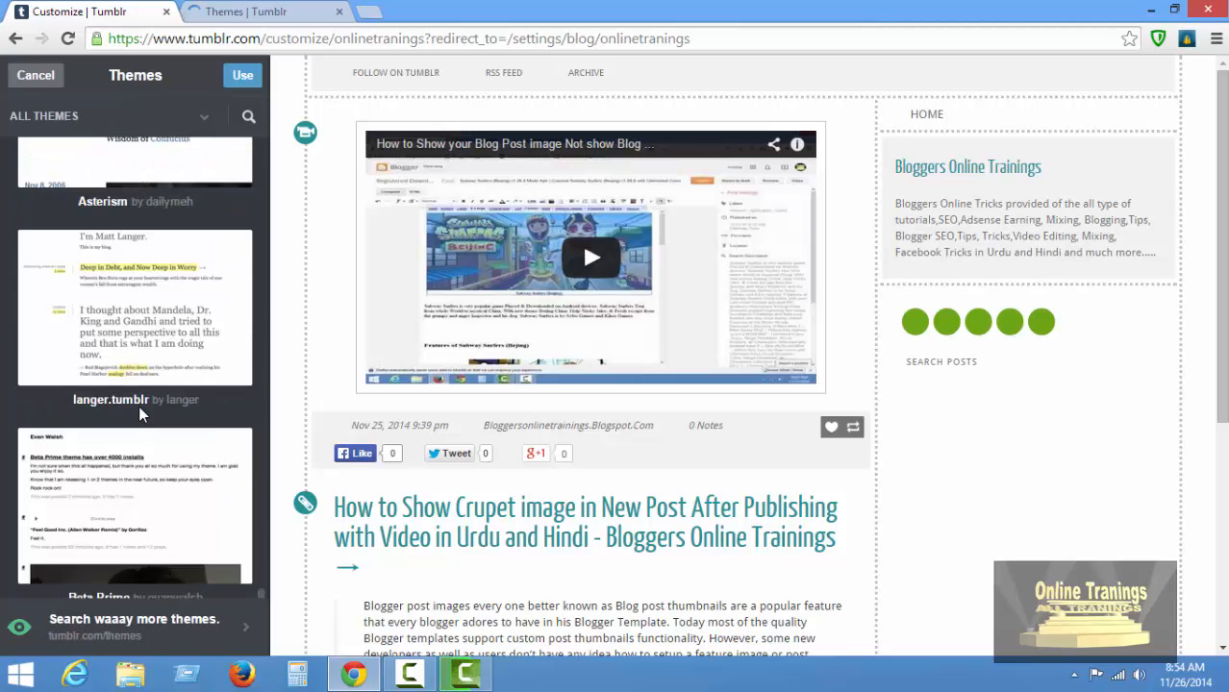
scroll(143, 441, down, 2)
scroll(142, 440, down, 5)
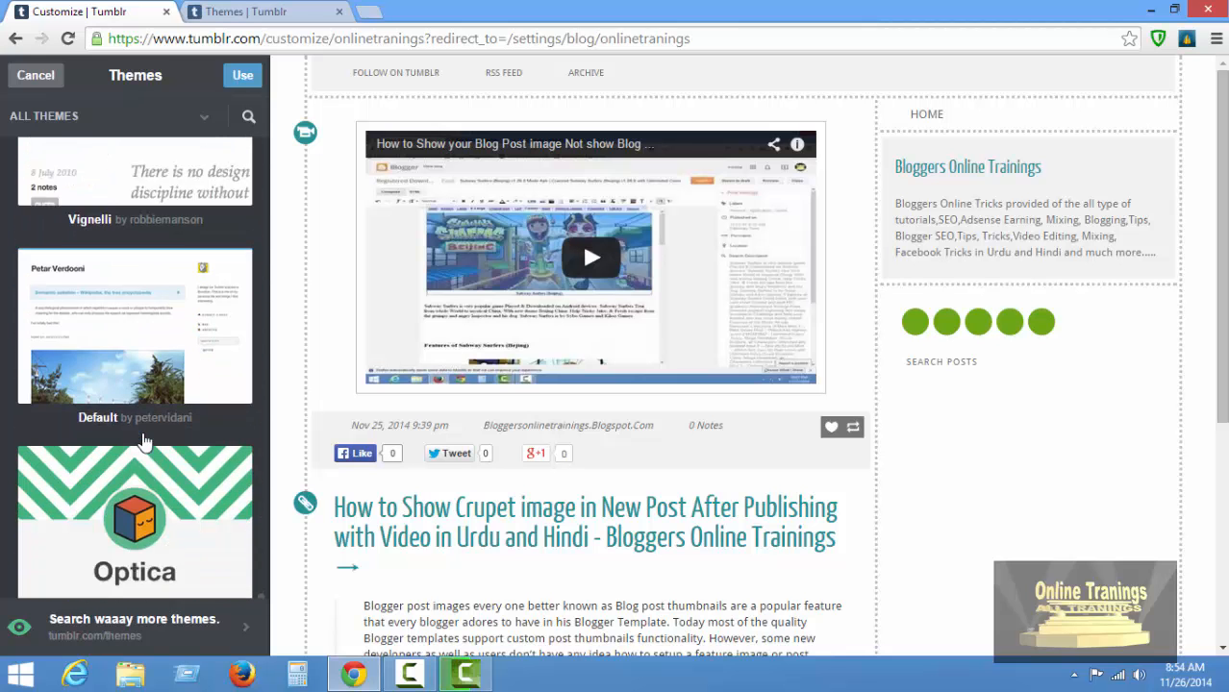
Select the Single A theme by storyware in the gallery and apply it to the blog
scroll(143, 440, up, 3)
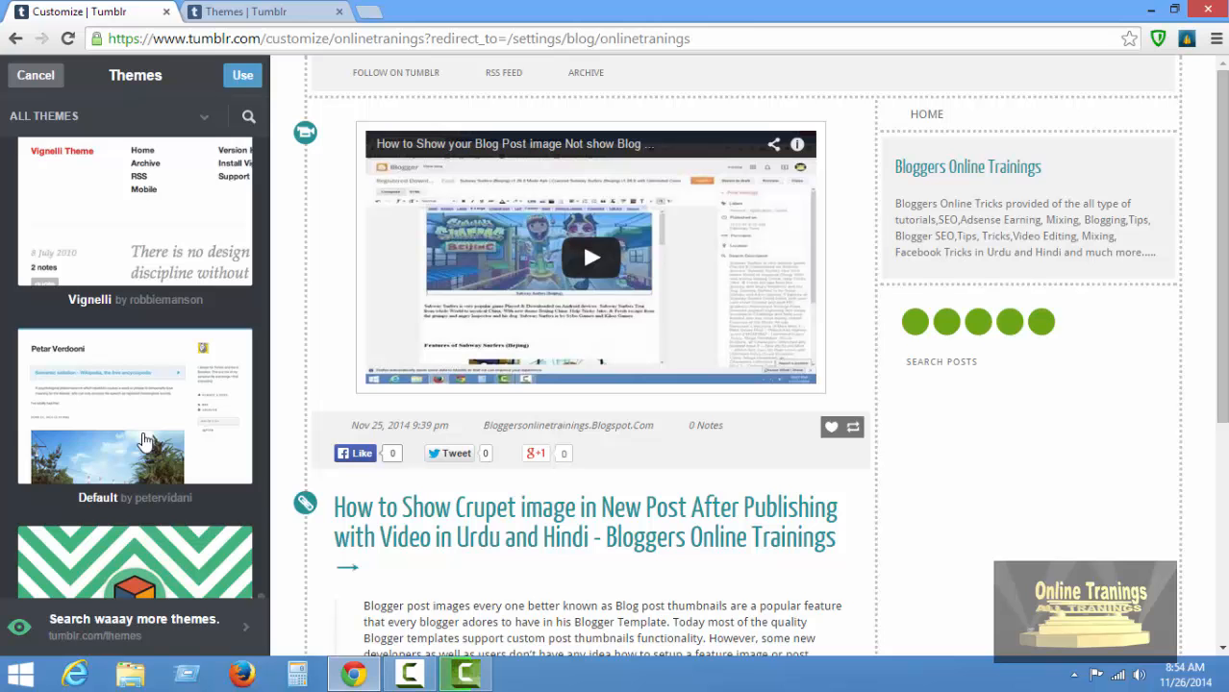
scroll(143, 441, up, 6)
scroll(142, 441, up, 8)
scroll(143, 440, up, 10)
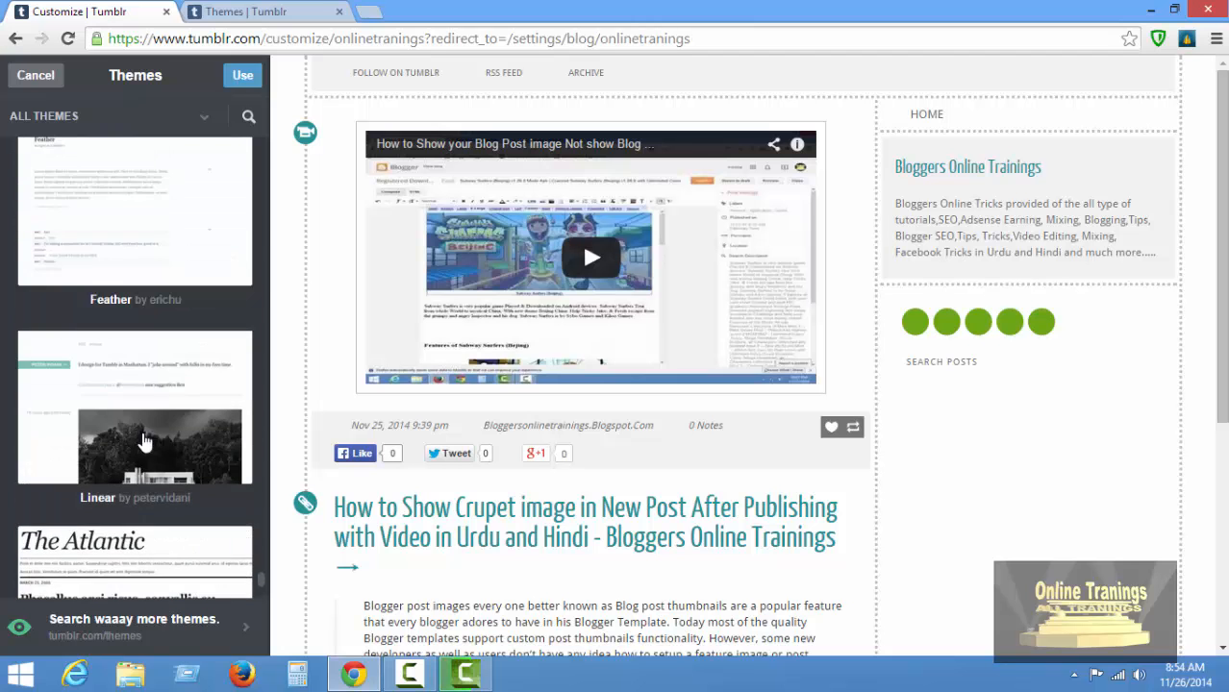
scroll(142, 441, up, 10)
scroll(144, 441, up, 4)
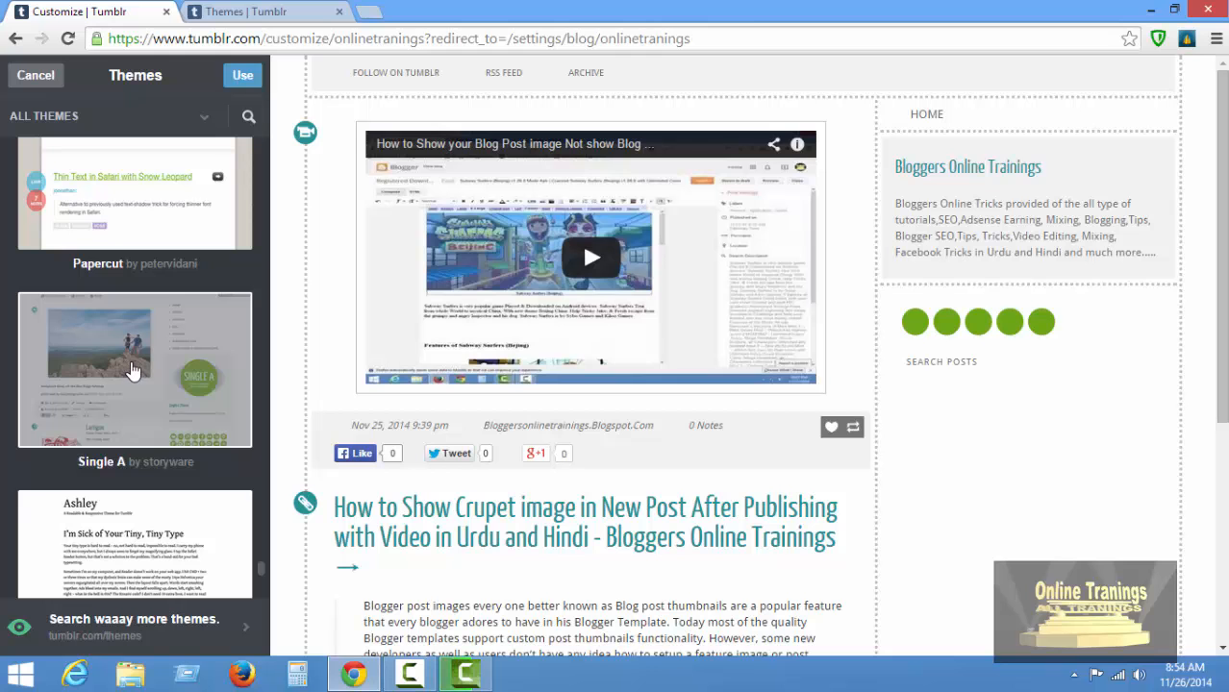
click(132, 371)
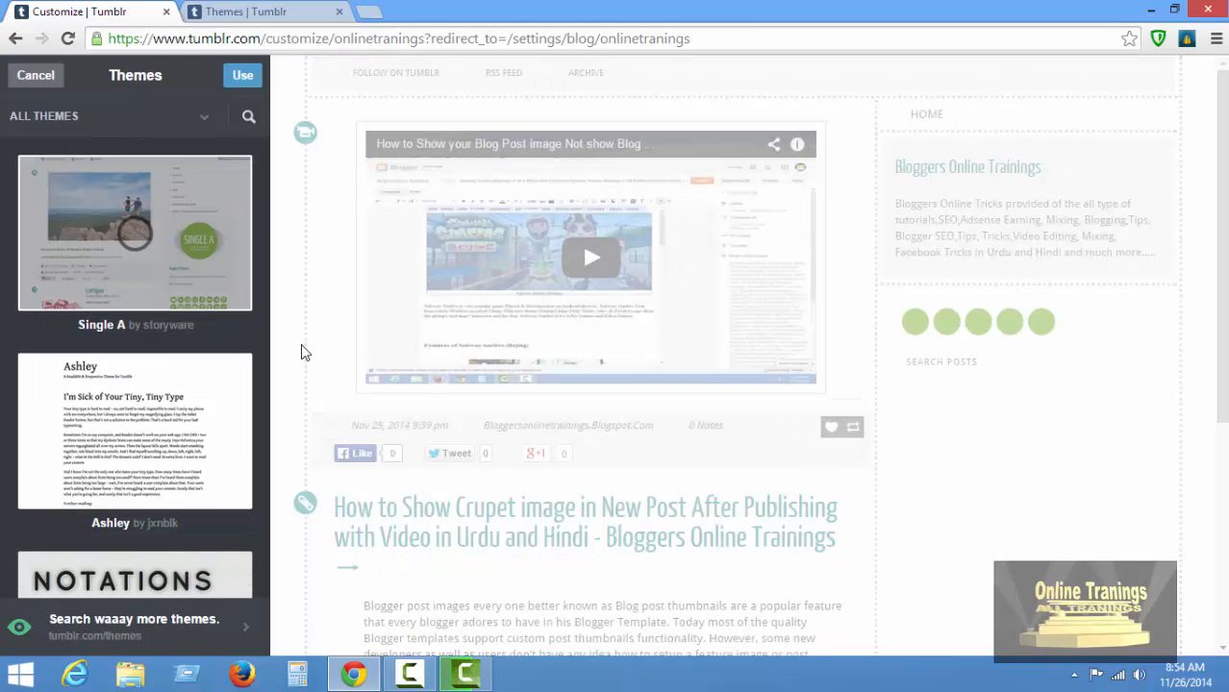
click(242, 75)
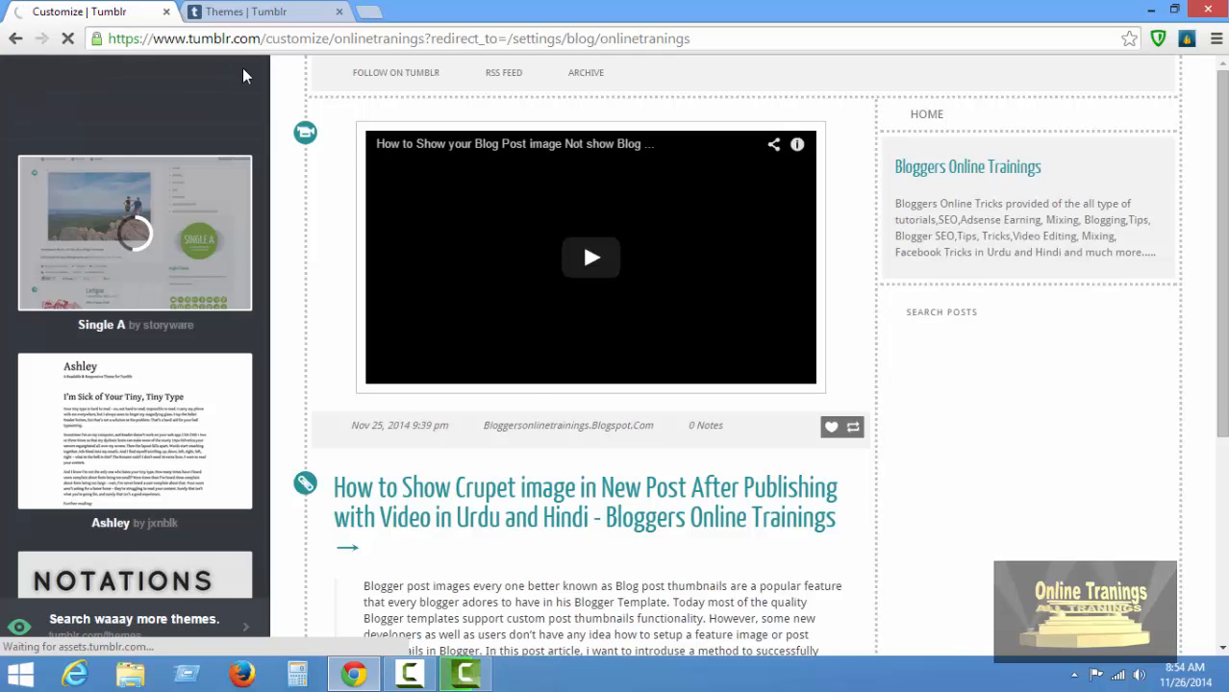
click(242, 79)
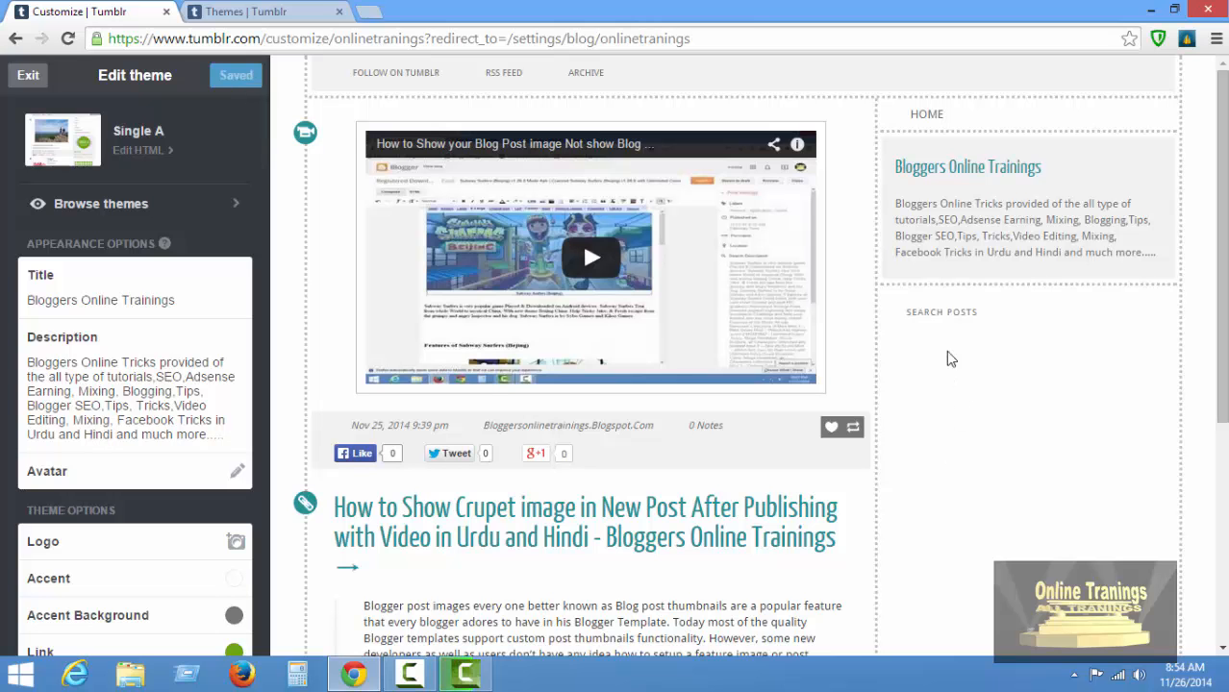
Review the Single A theme options, from colours and display toggles down to the fonts and social network URLs
scroll(159, 543, down, 6)
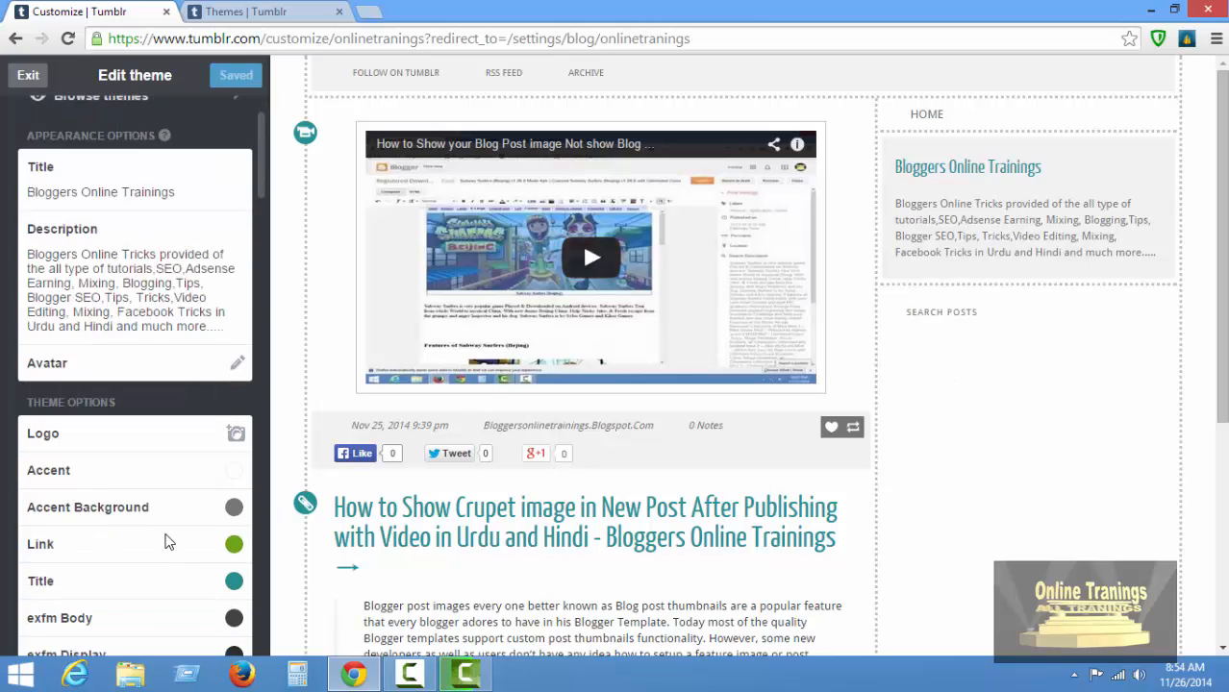
scroll(165, 541, down, 6)
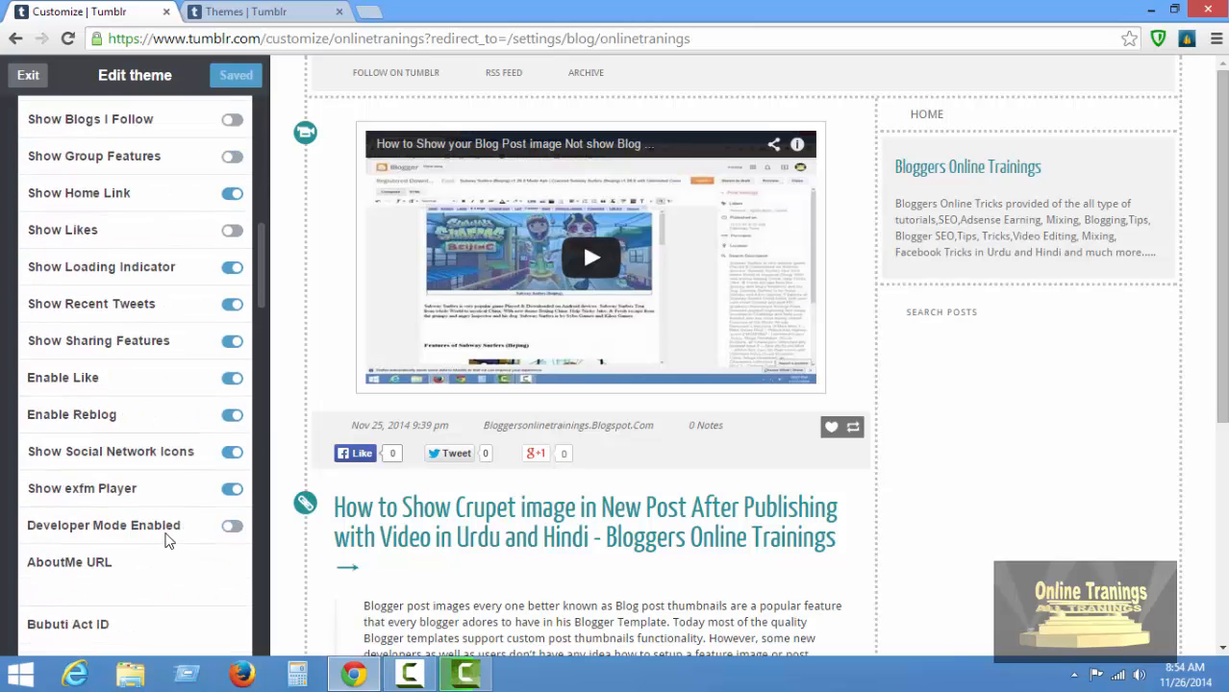
scroll(161, 541, down, 1)
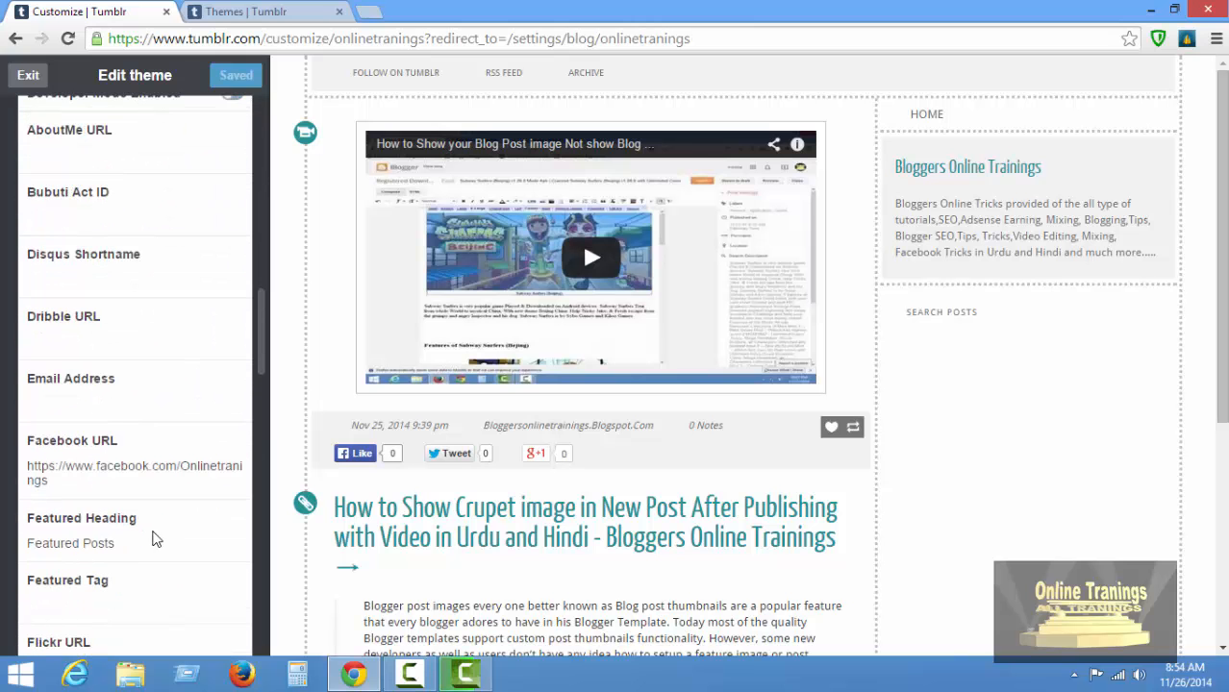
scroll(149, 469, down, 4)
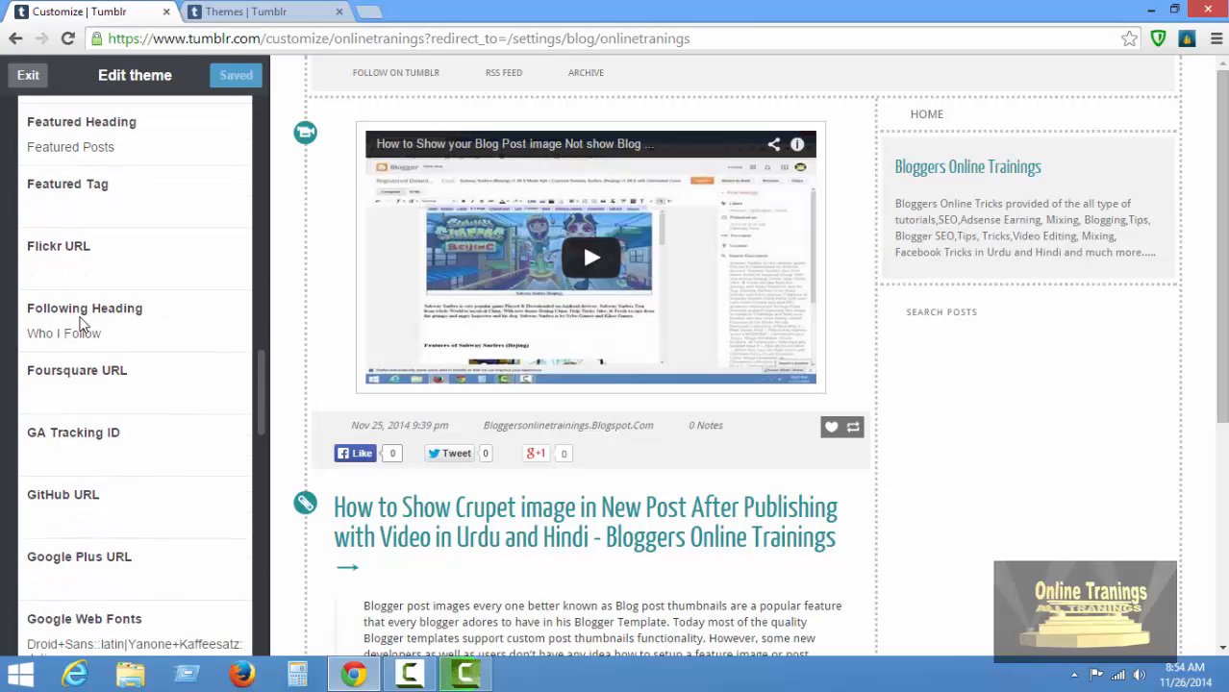
scroll(81, 519, down, 1)
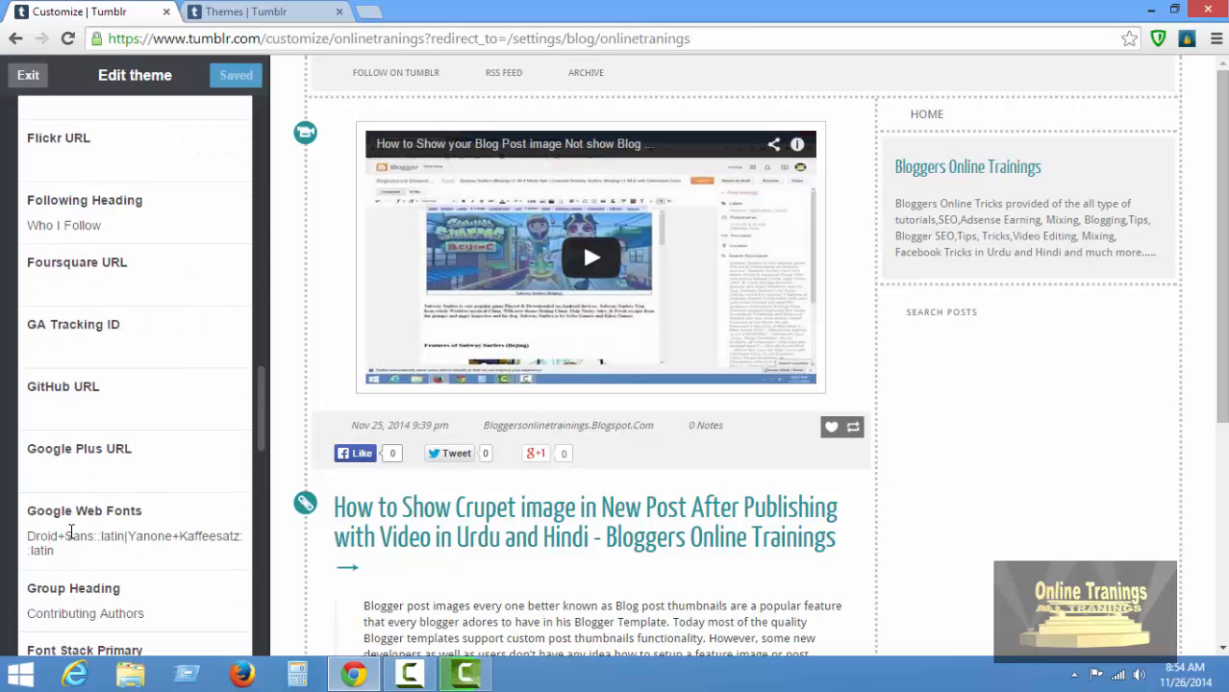
scroll(70, 540, down, 1)
scroll(94, 527, down, 3)
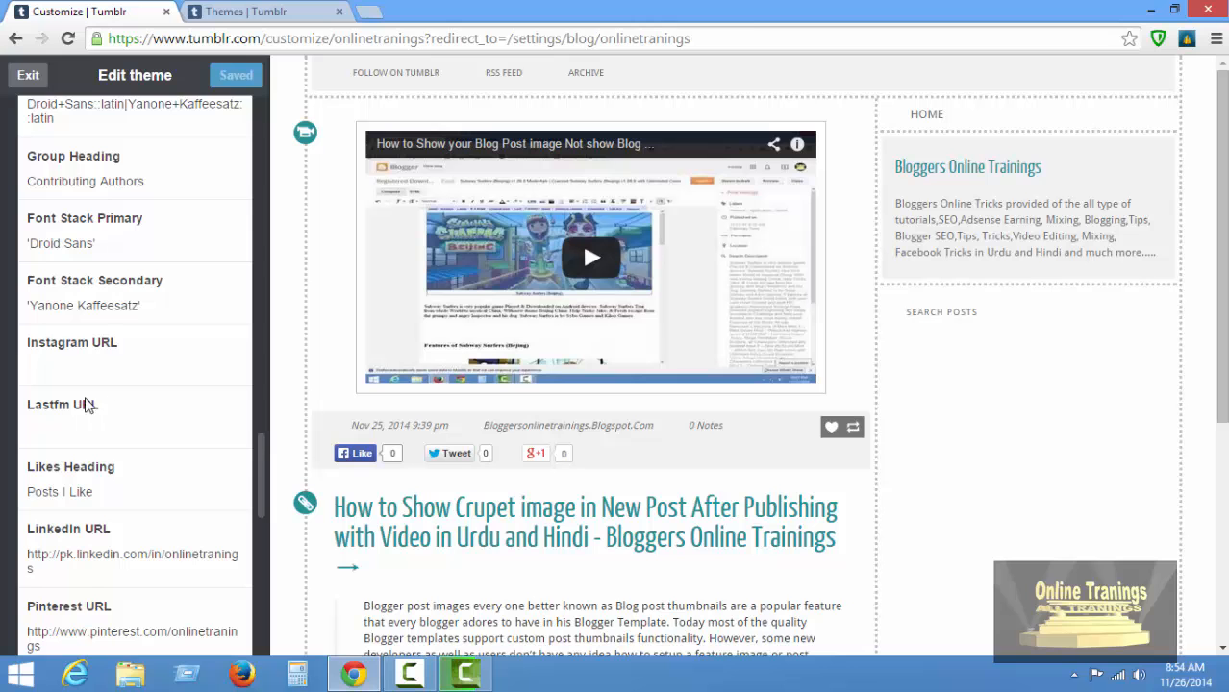
scroll(115, 538, down, 4)
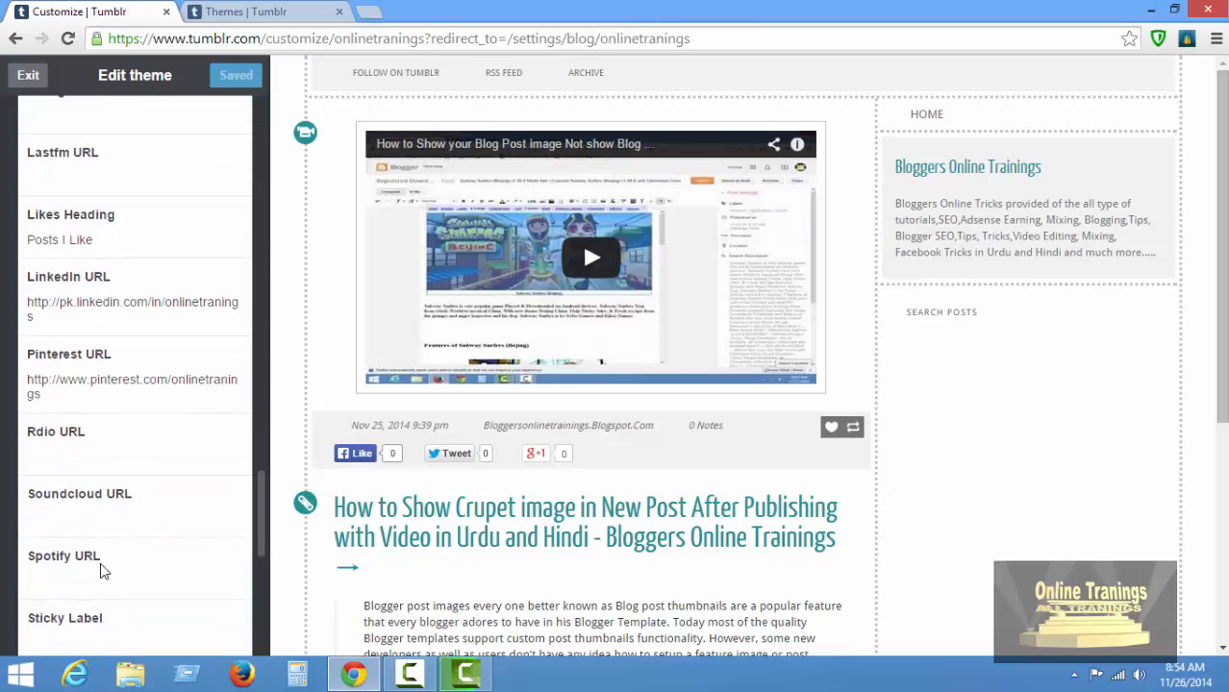
scroll(101, 569, down, 3)
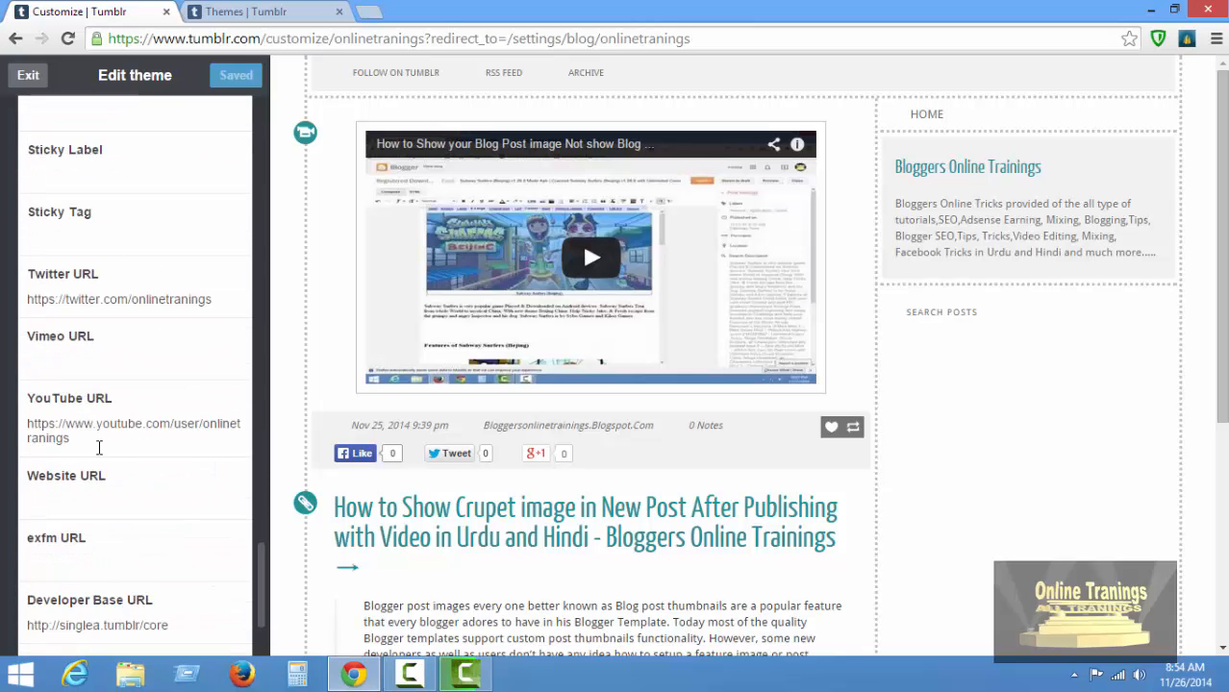
Open the theme's advanced options to check the link, mobile, RSS and posts-per-page settings, and return to the theme editor
scroll(154, 602, down, 2)
scroll(151, 603, down, 1)
click(163, 603)
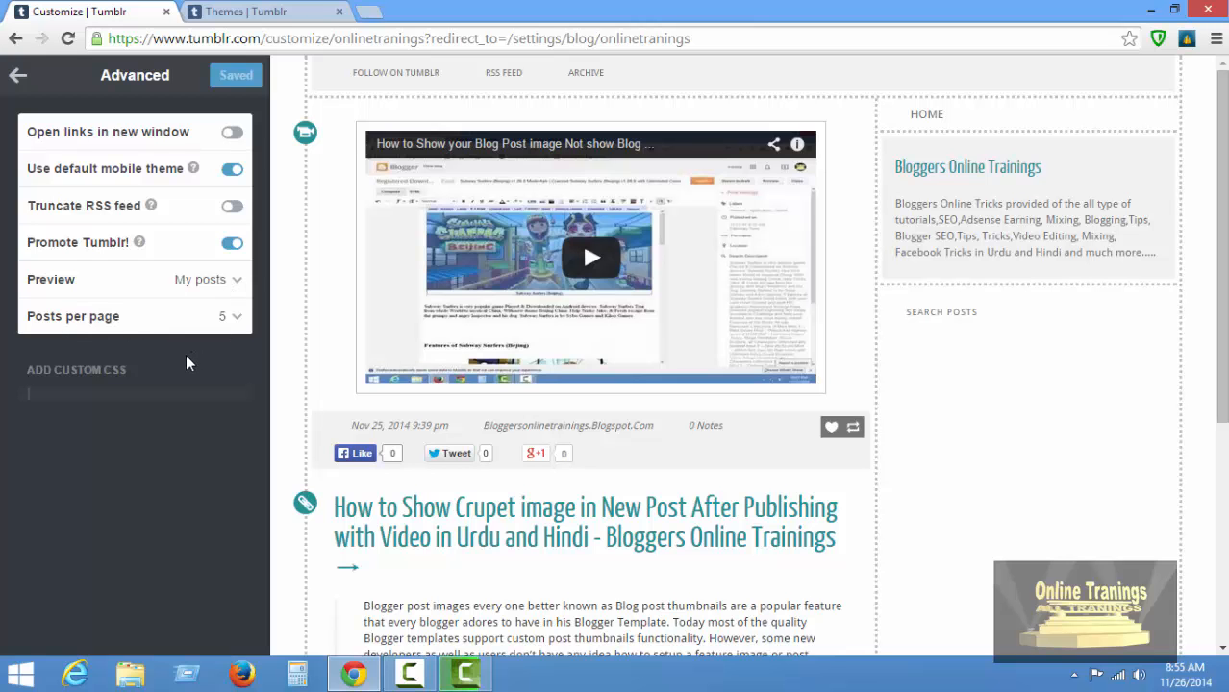
click(21, 75)
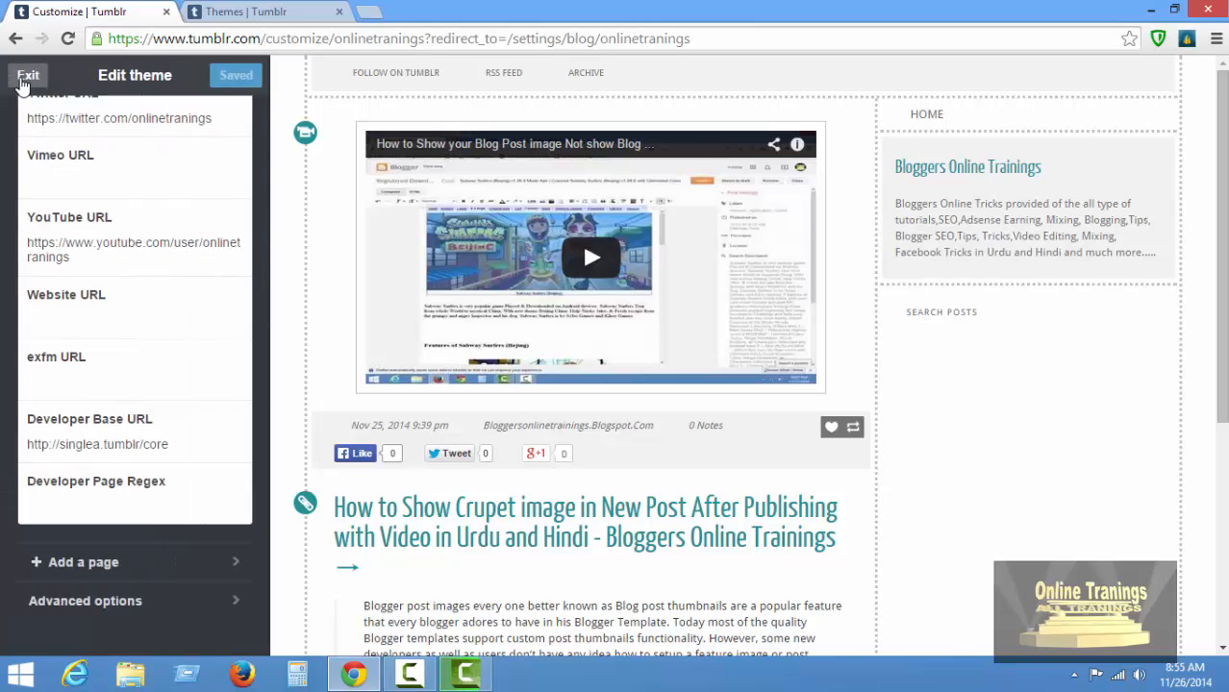
Exit the theme editor and return to the blog's settings page
scroll(71, 414, up, 3)
scroll(70, 430, up, 9)
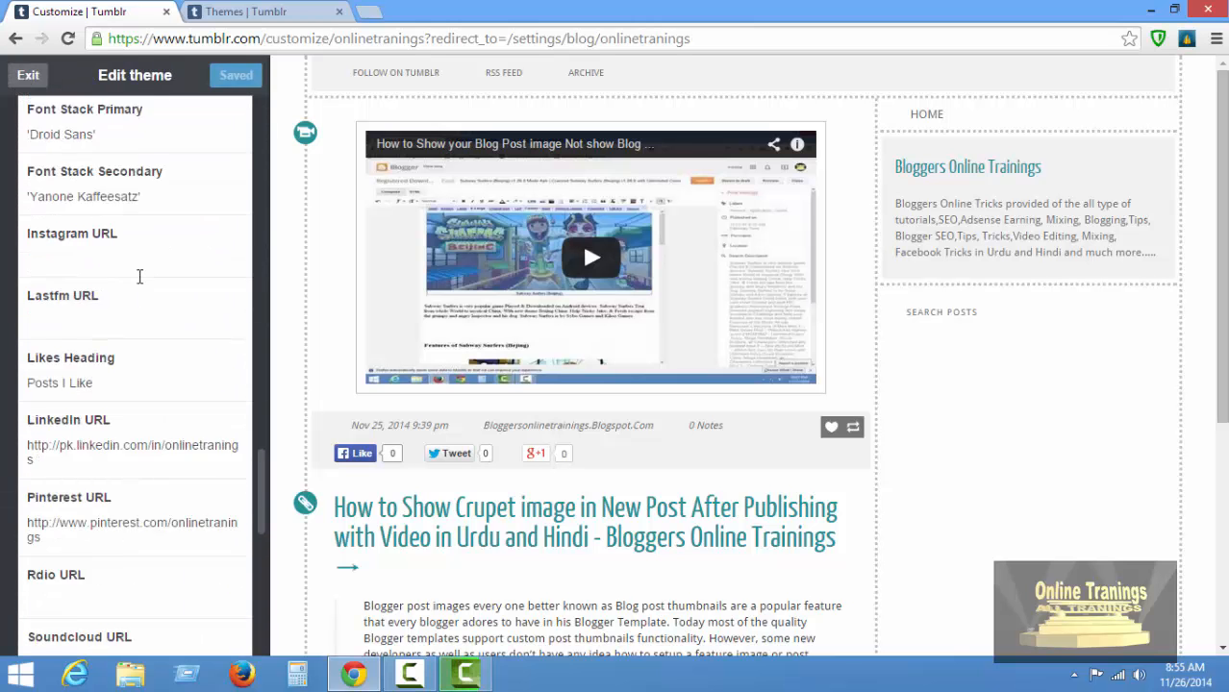
click(27, 76)
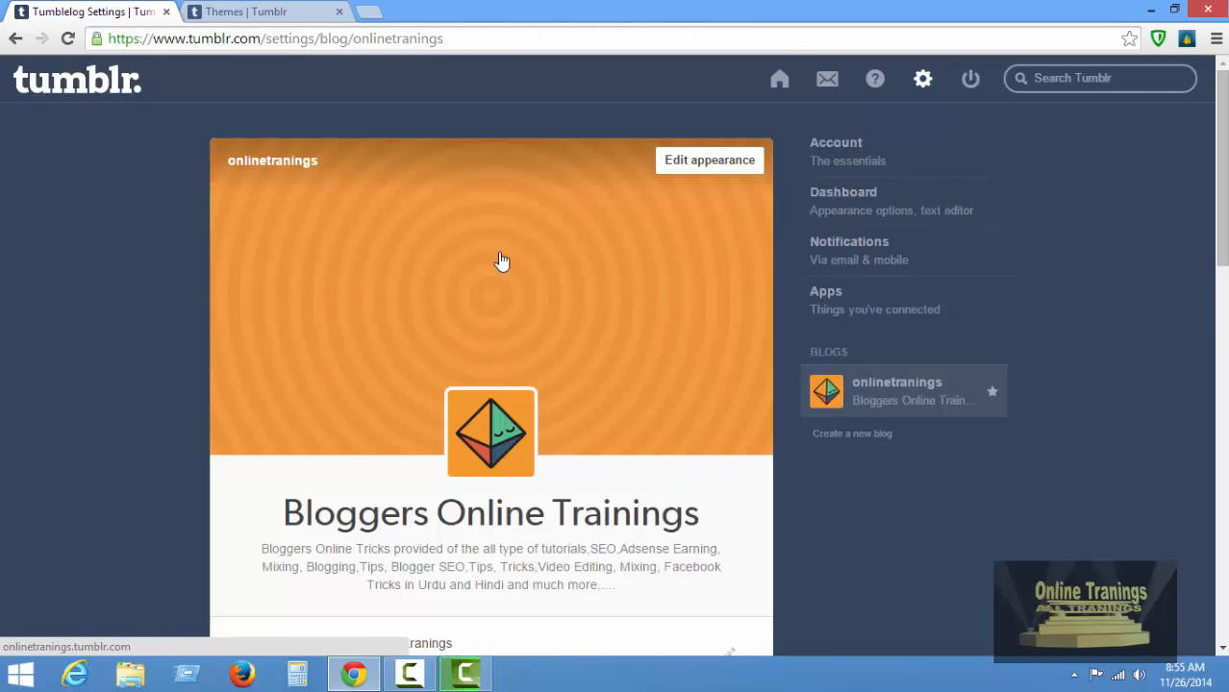
scroll(501, 321, down, 2)
scroll(562, 291, up, 2)
Open the blog's appearance for editing and select the title text to show its font and colour options
click(707, 162)
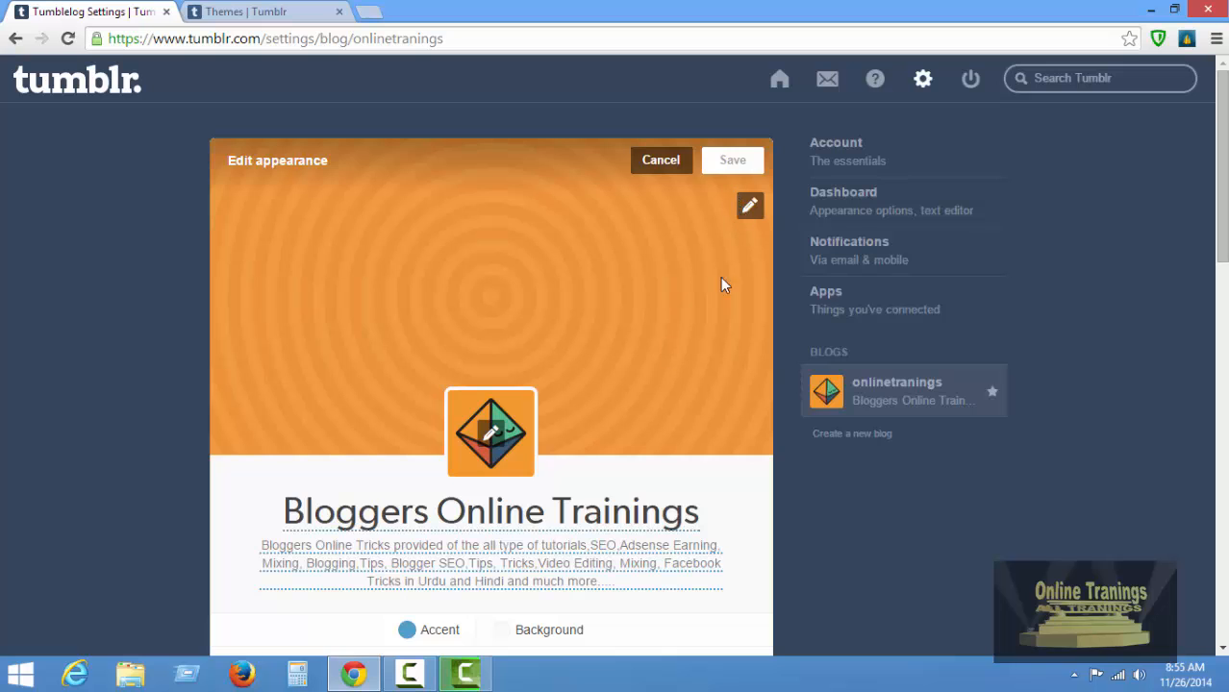
scroll(608, 383, down, 2)
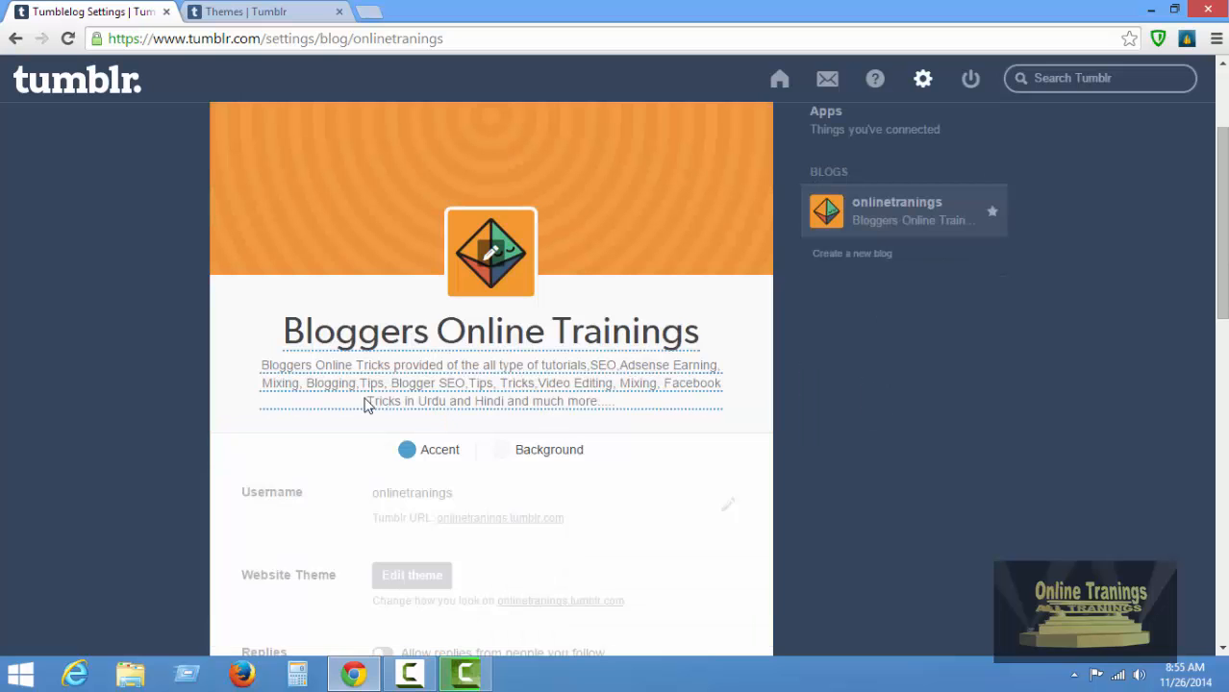
click(502, 334)
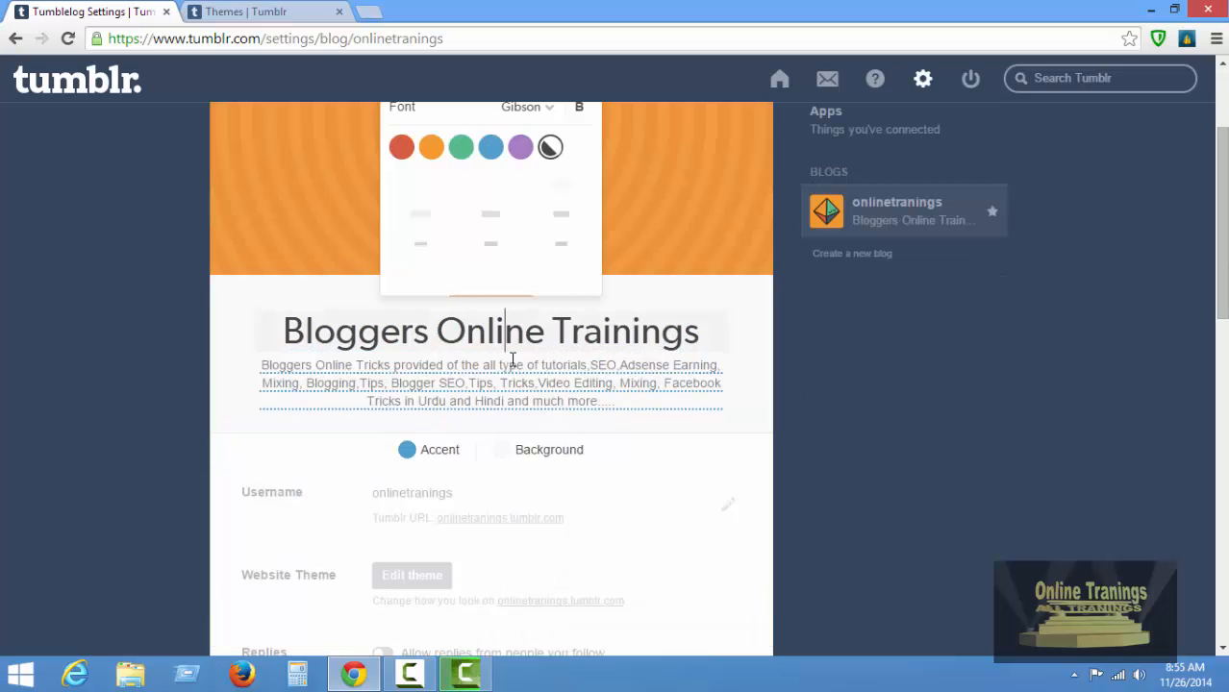
drag(298, 331, 662, 336)
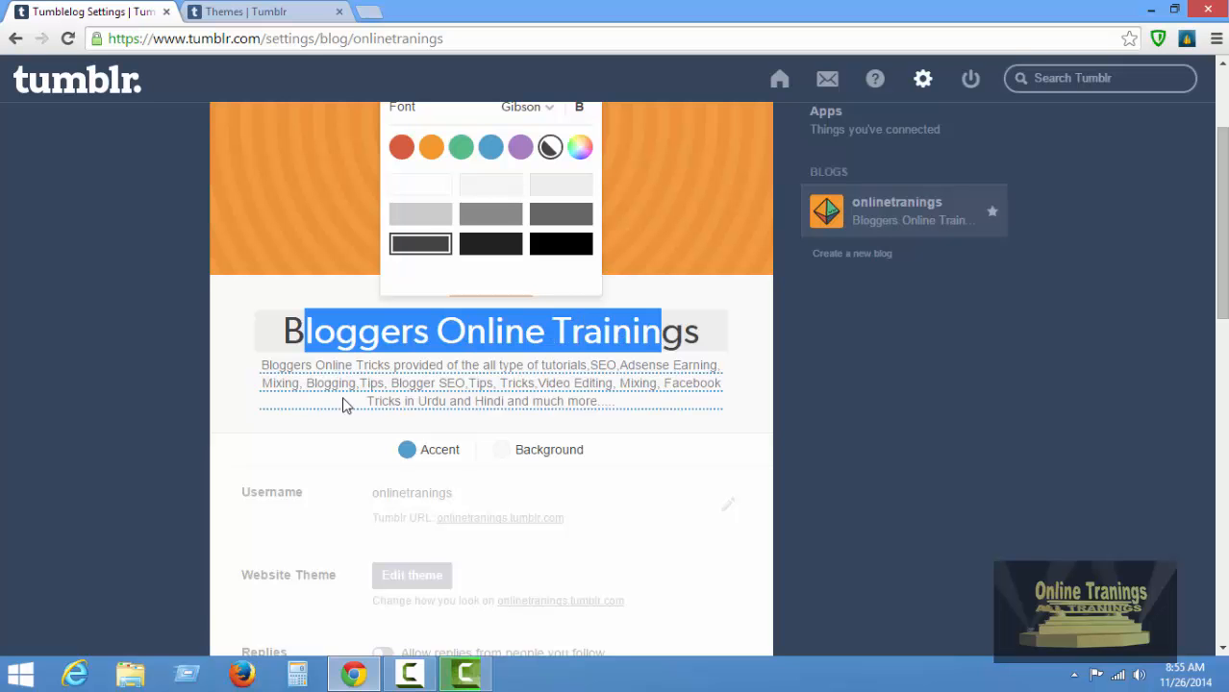
scroll(282, 376, up, 2)
scroll(274, 364, down, 4)
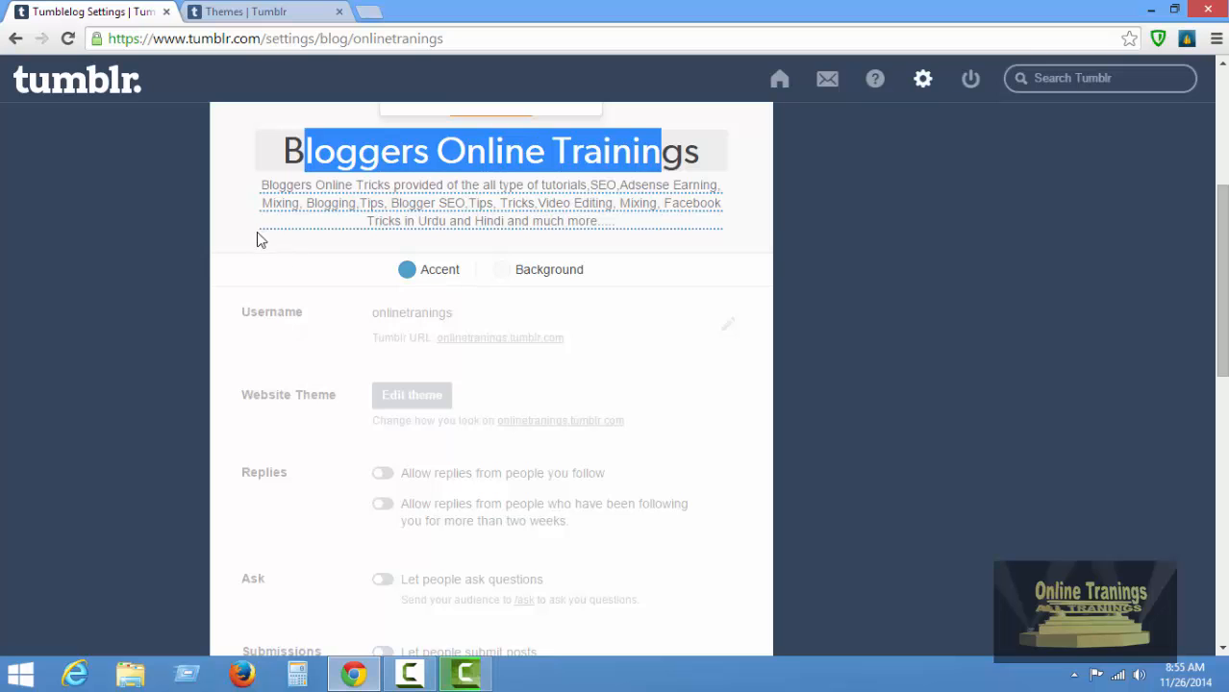
Select part of the blog description in the appearance editor, and save the appearance
click(283, 225)
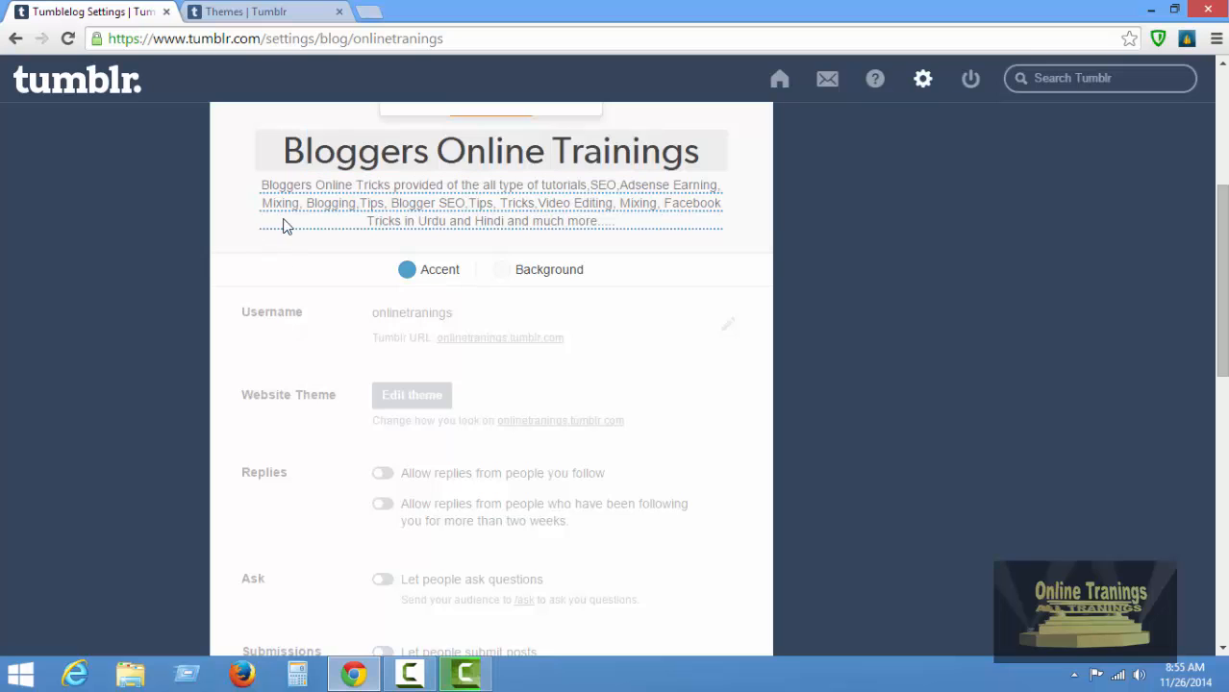
click(679, 233)
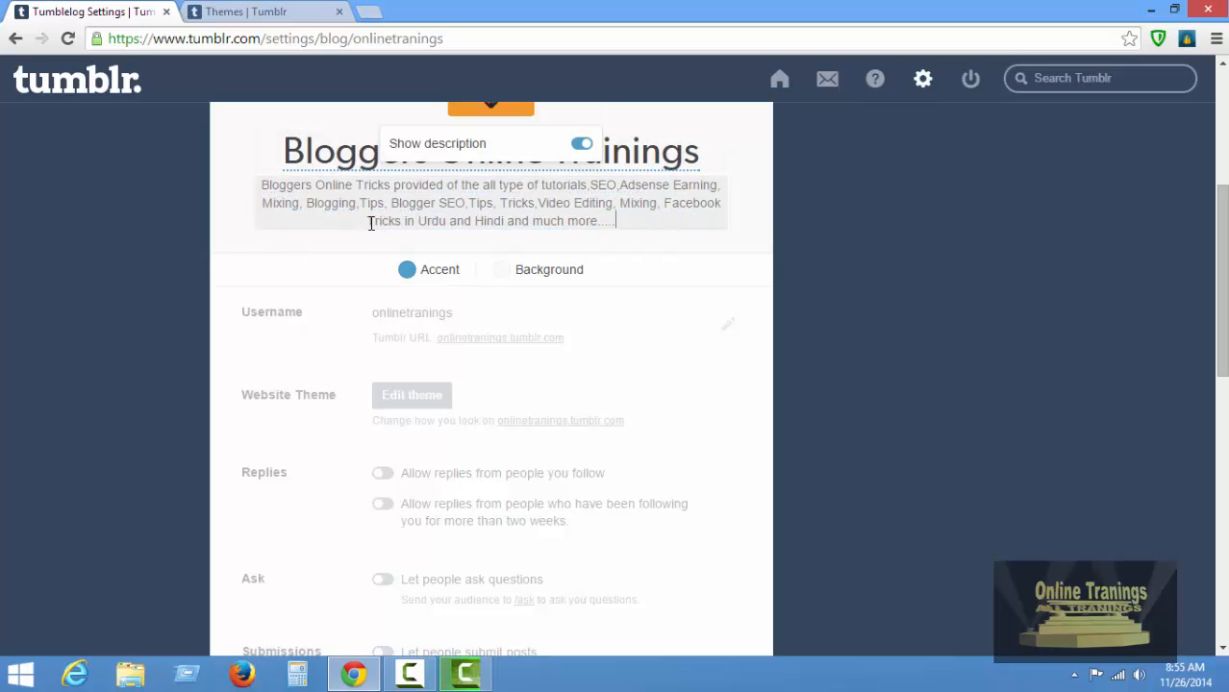
drag(379, 224, 337, 223)
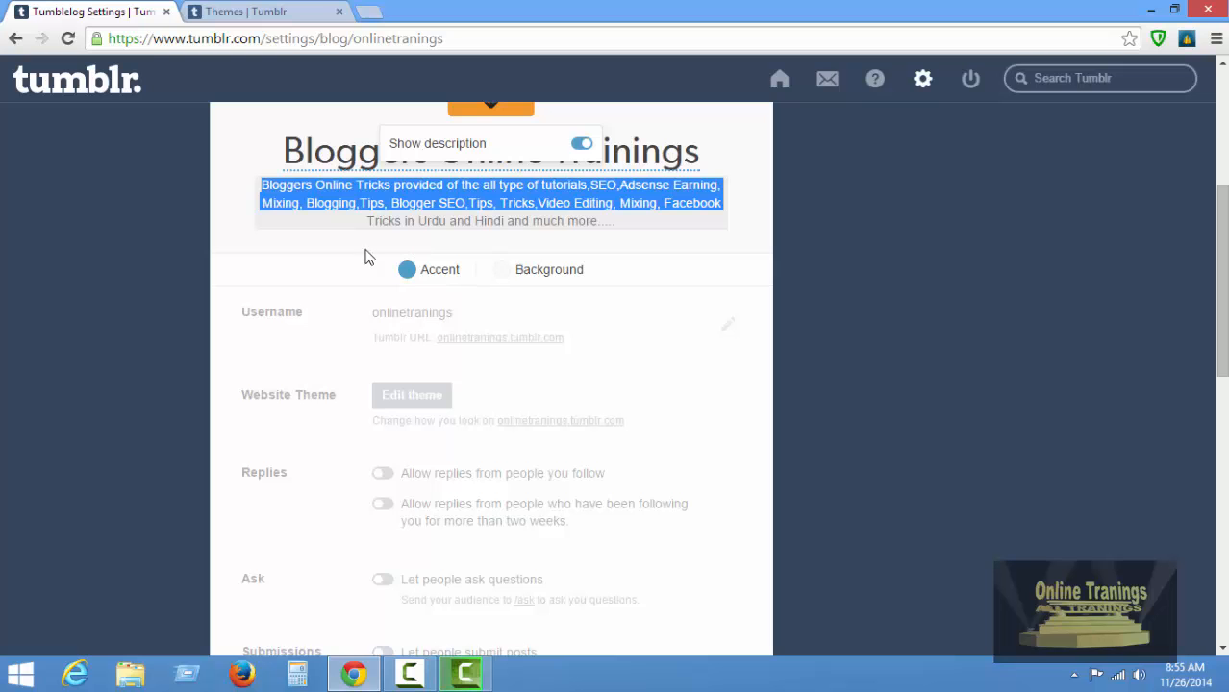
click(505, 274)
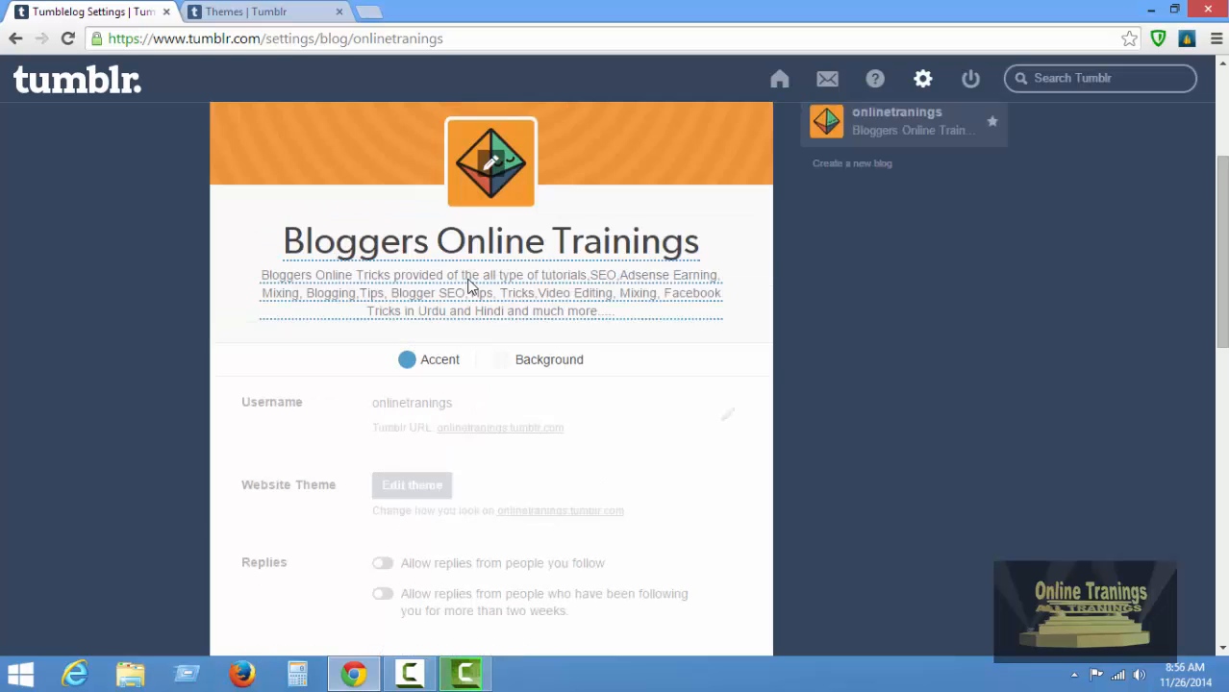
scroll(687, 291, up, 3)
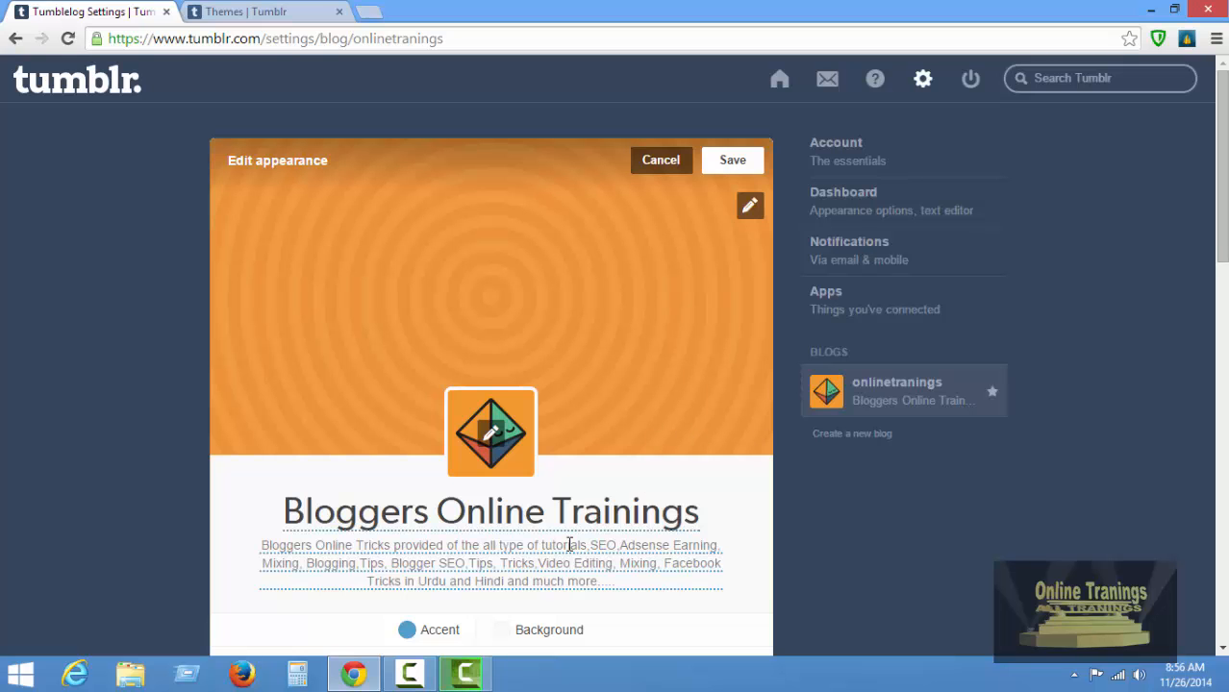
click(715, 162)
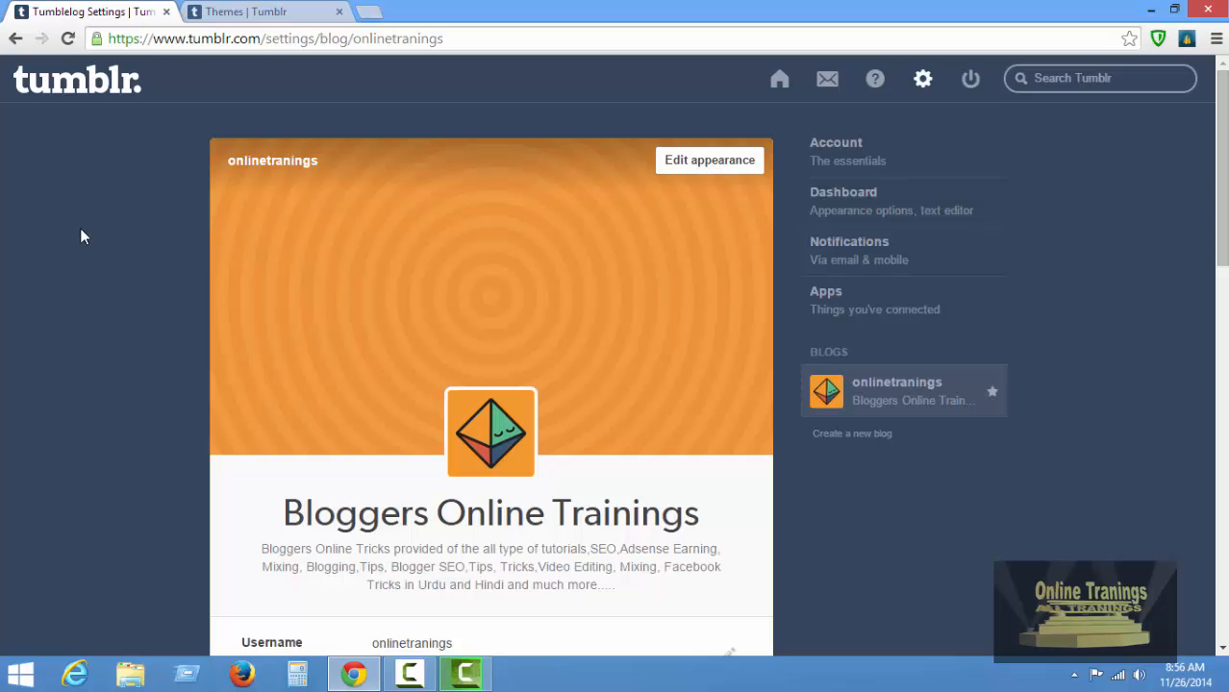
Review the blog settings from replies, queue and social sharing down to language, timezone and directory
scroll(278, 255, down, 12)
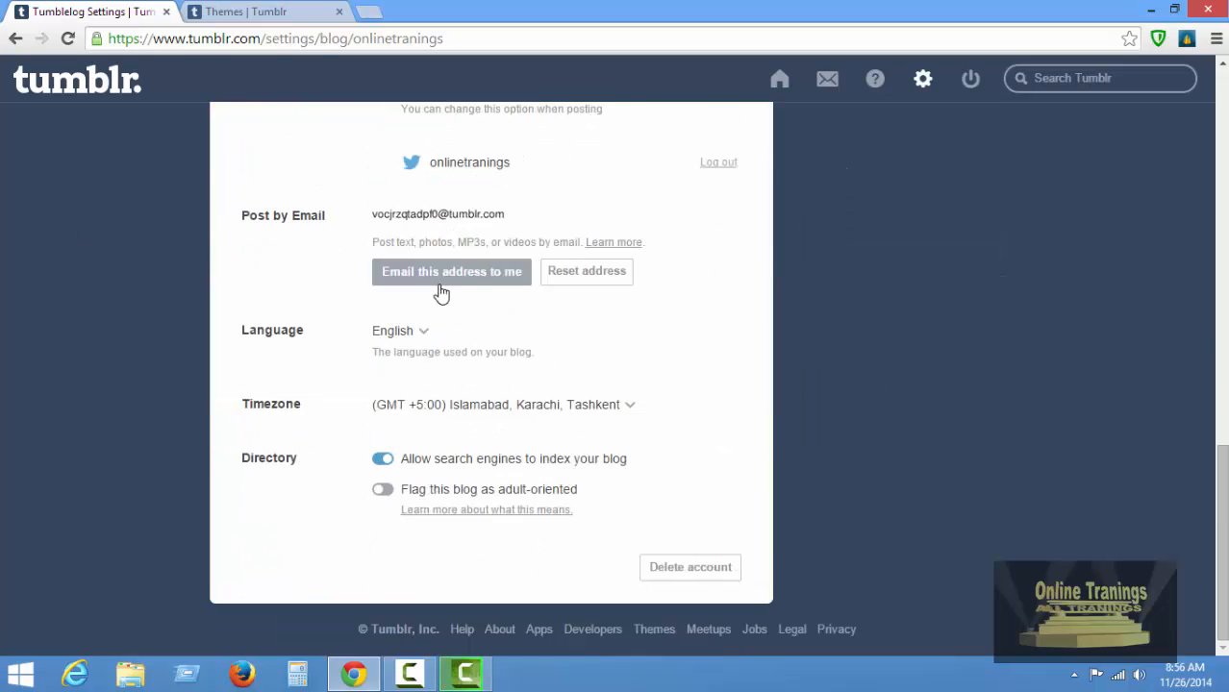
scroll(718, 275, up, 5)
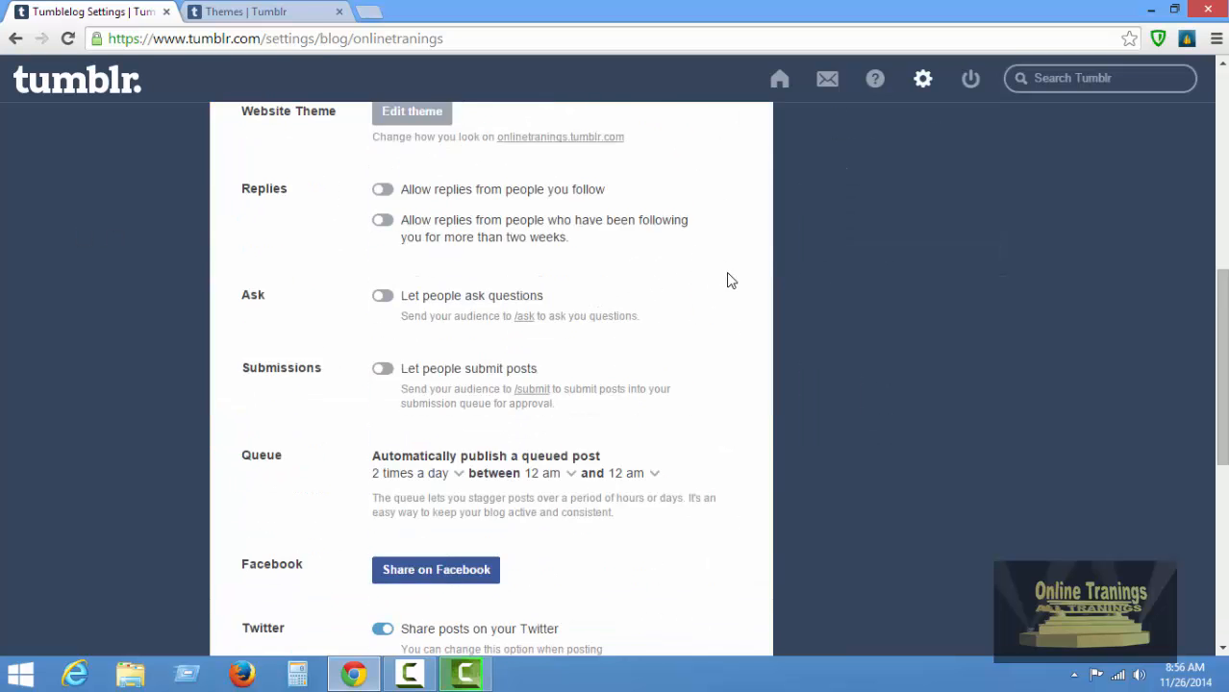
scroll(730, 277, down, 5)
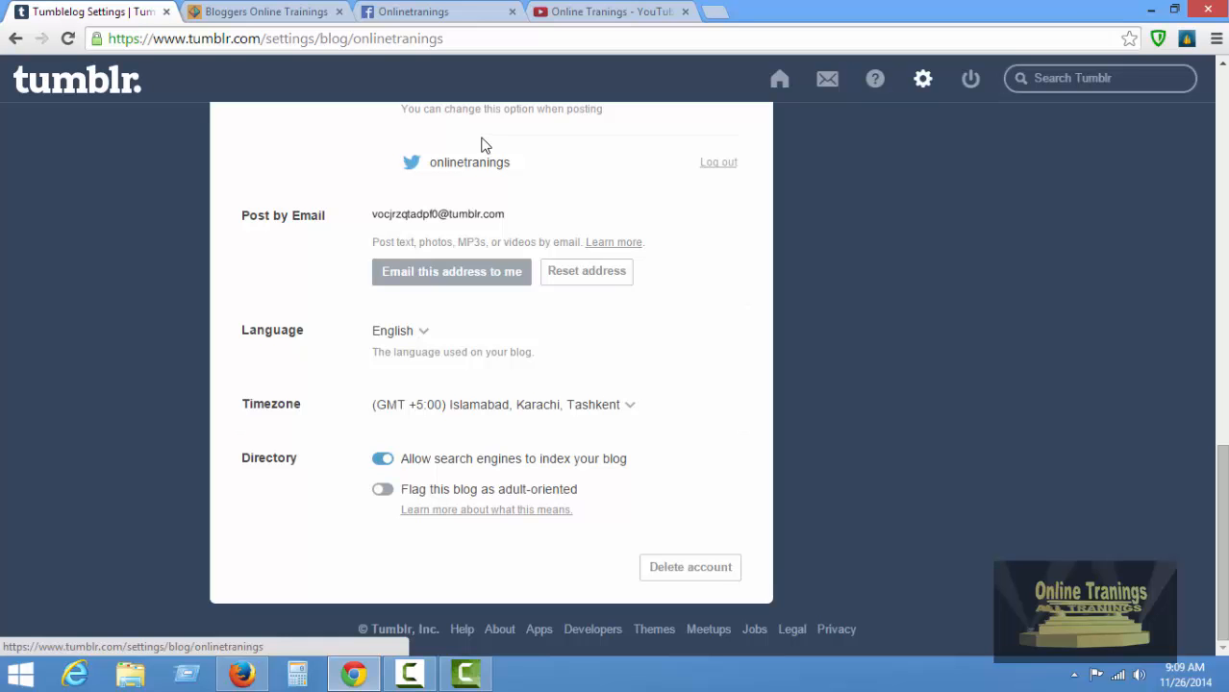
Look through the Onlinetranings Facebook page, return briefly to the Tumblr settings, and view the Online Tranings YouTube channel
click(423, 11)
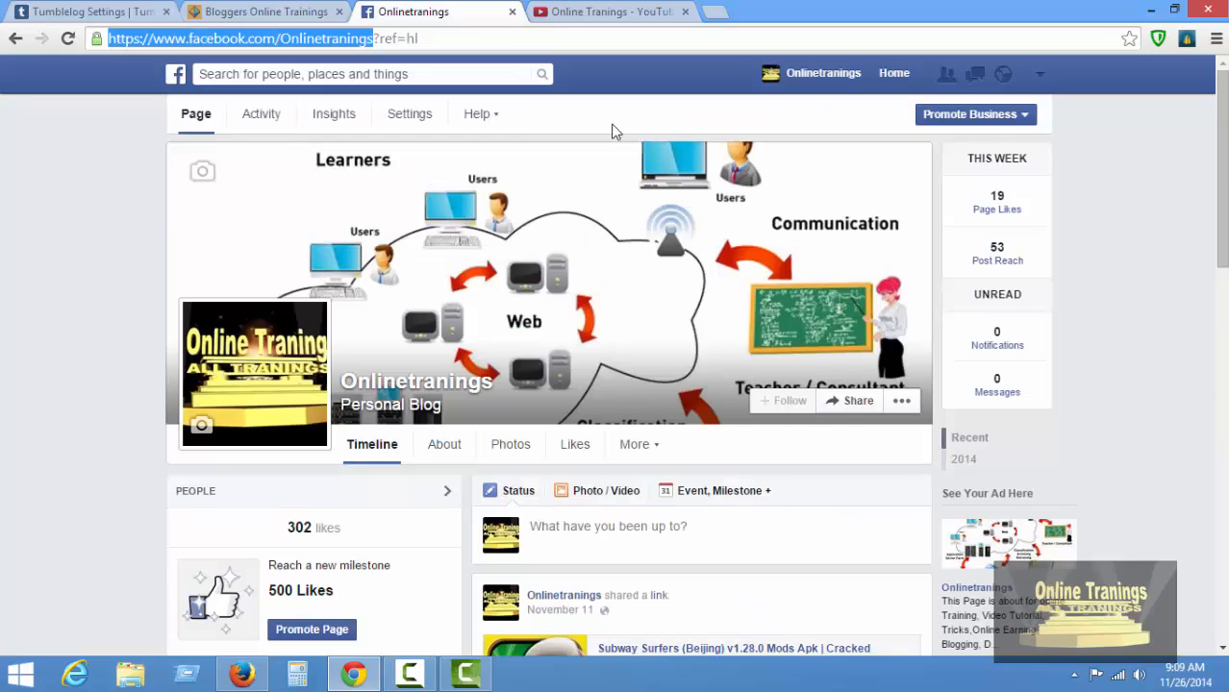
scroll(403, 526, down, 4)
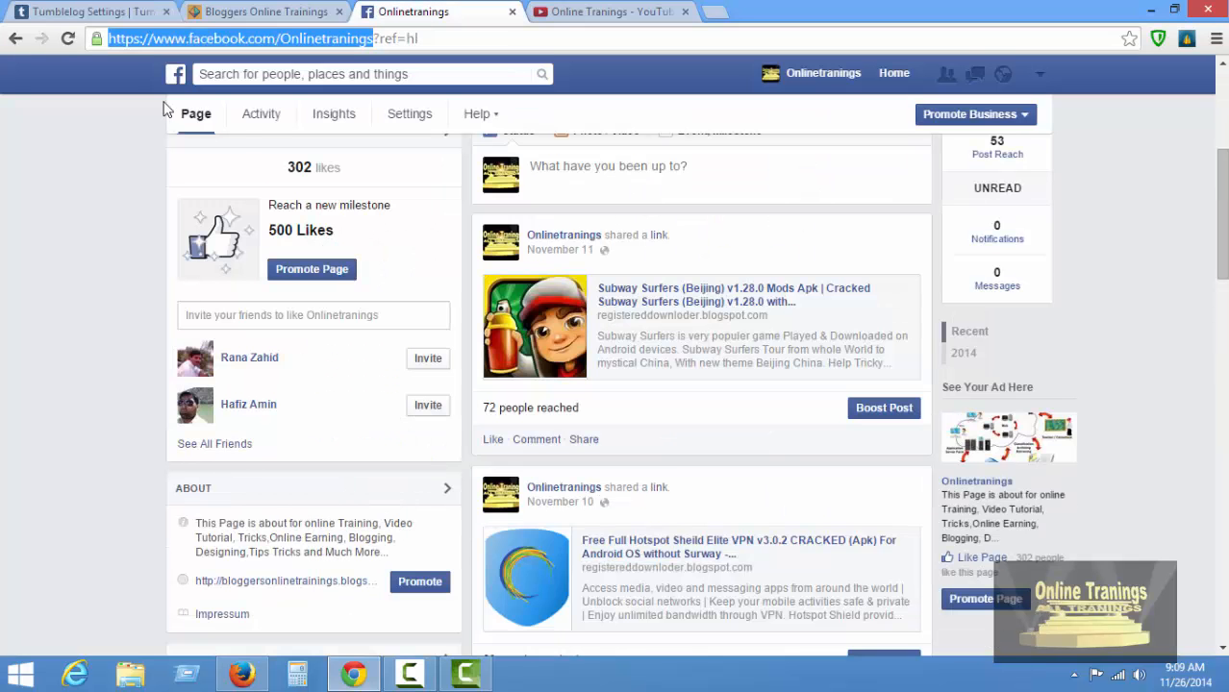
scroll(148, 91, up, 2)
click(142, 11)
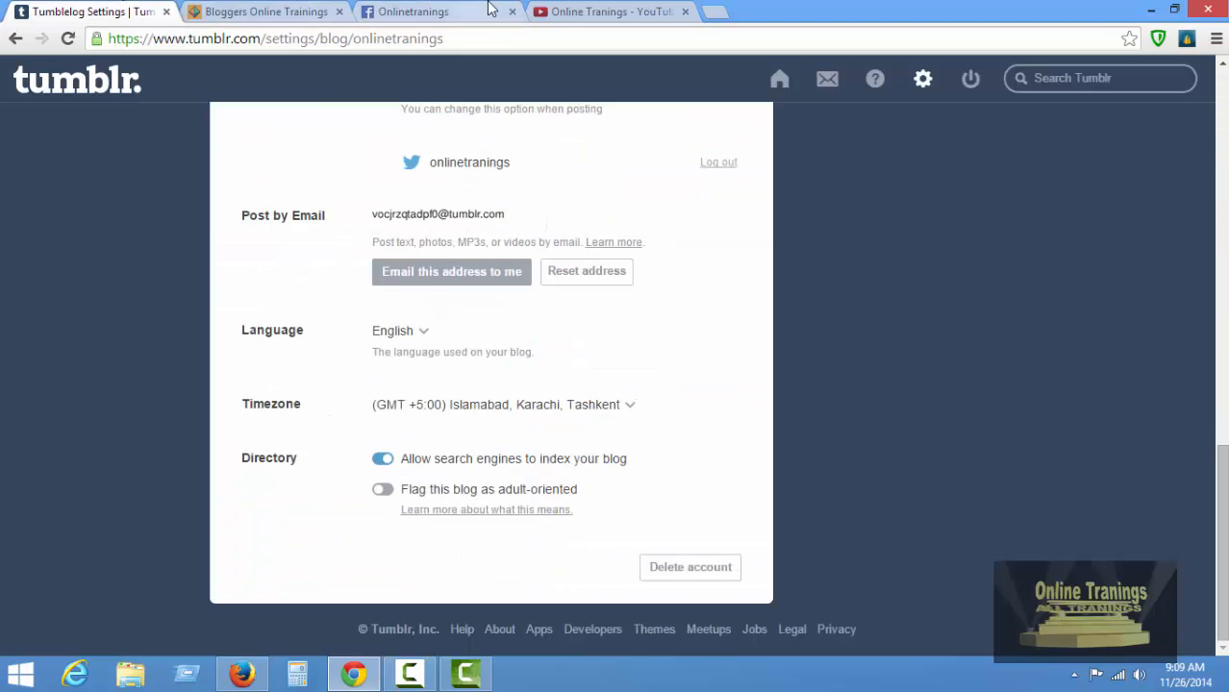
click(635, 12)
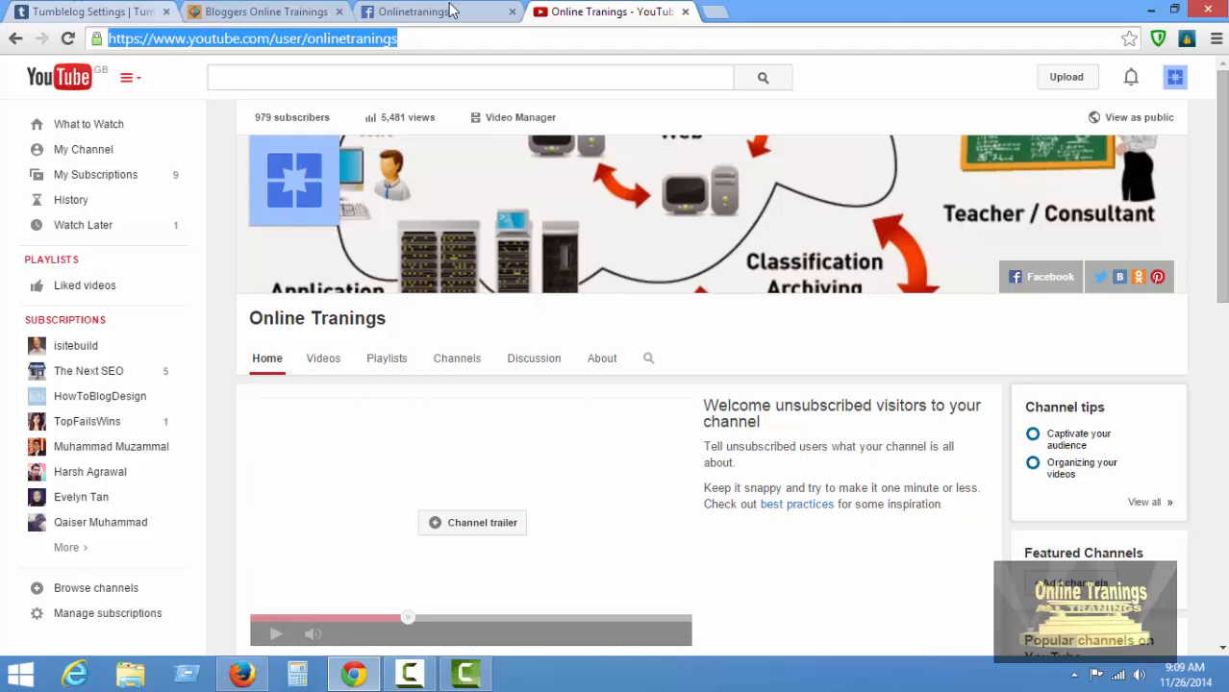
Open dailymotion.com/onlinetranings in a new browser tab
click(713, 12)
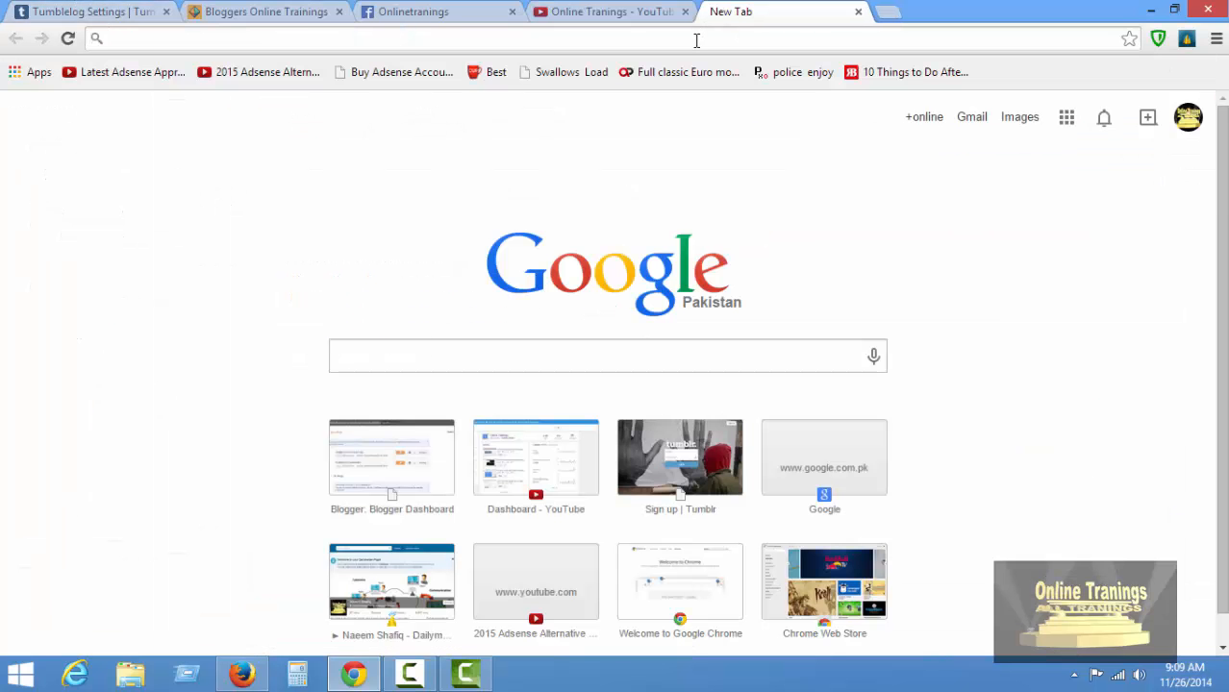
text(Dailymotion.com/onlinetranings)
key(Return)
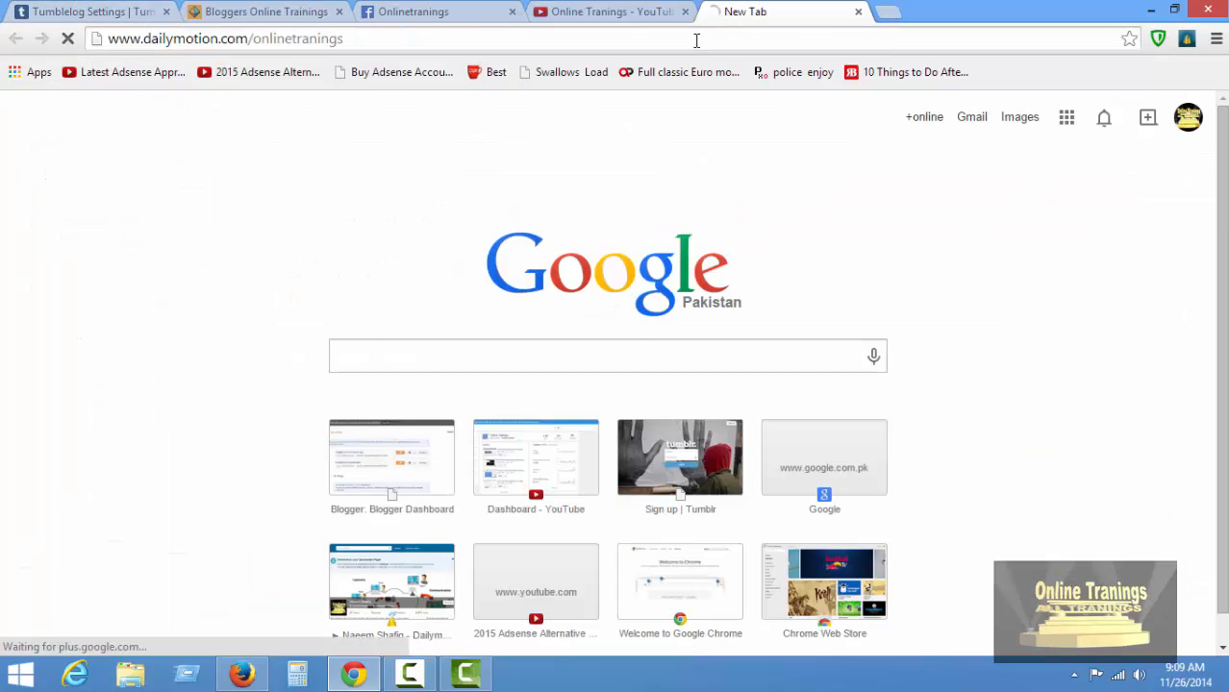
View the live Tumblr blog, and examine the Dailymotion channel's profile, video list and recent activity
click(278, 11)
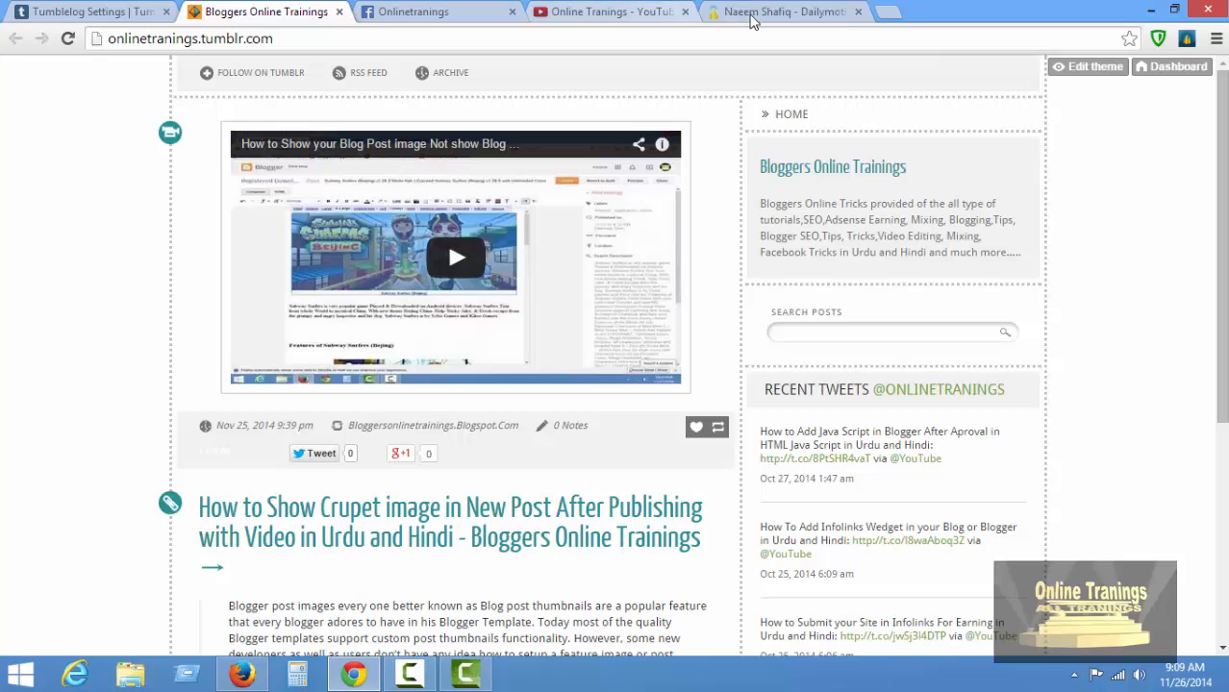
click(716, 14)
scroll(858, 327, down, 3)
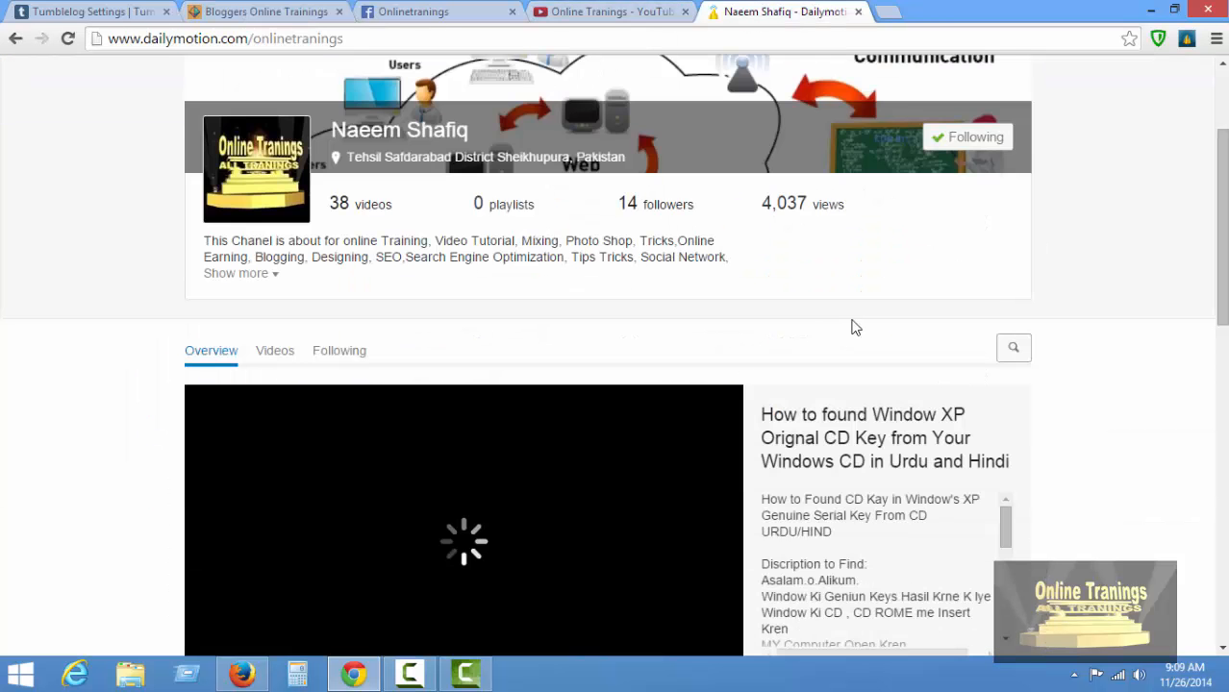
scroll(518, 283, down, 5)
scroll(517, 287, down, 3)
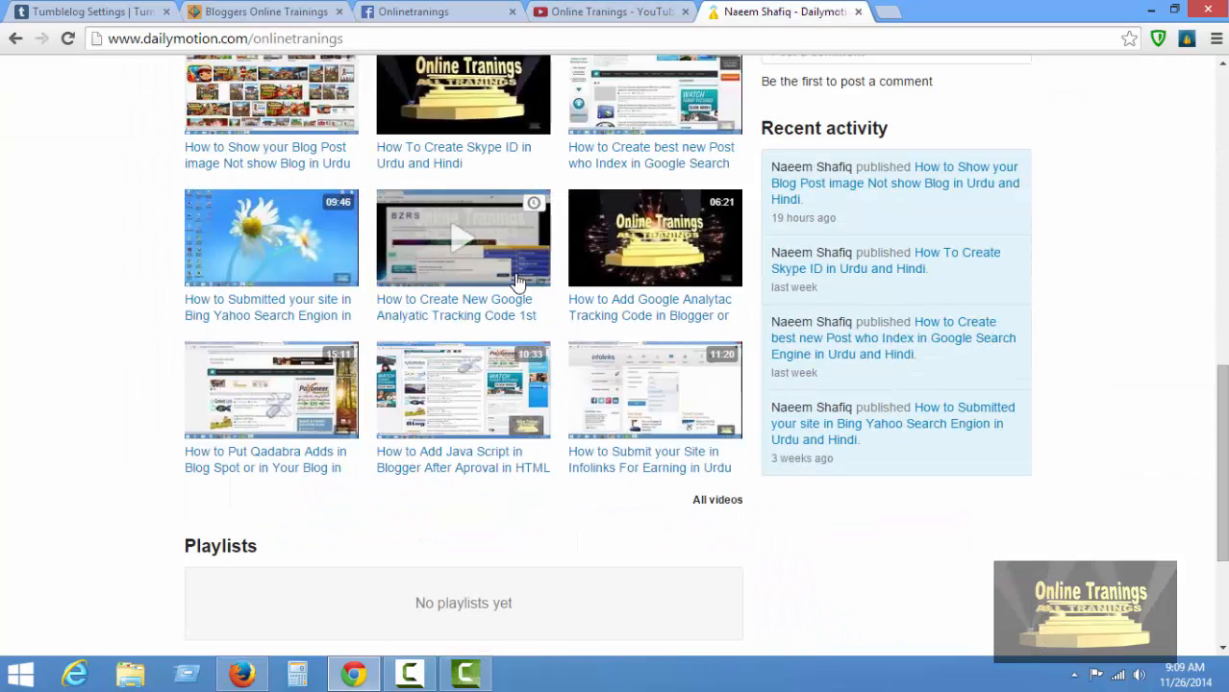